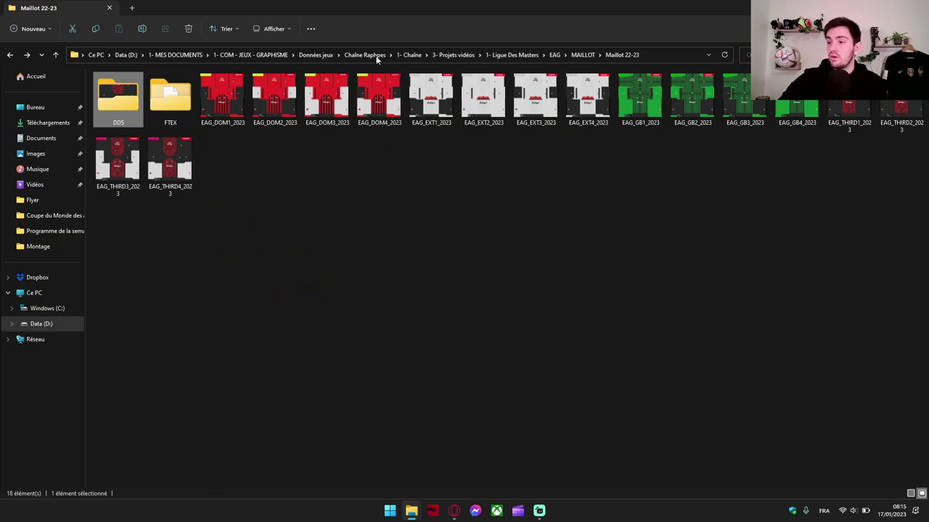
# Step: Examine the home, away, goalkeeper and third kit images in the Maillot 22-23 folder
pyautogui.moveTo(218, 160); pyautogui.dragTo(913, 139)
pyautogui.click(278, 162)
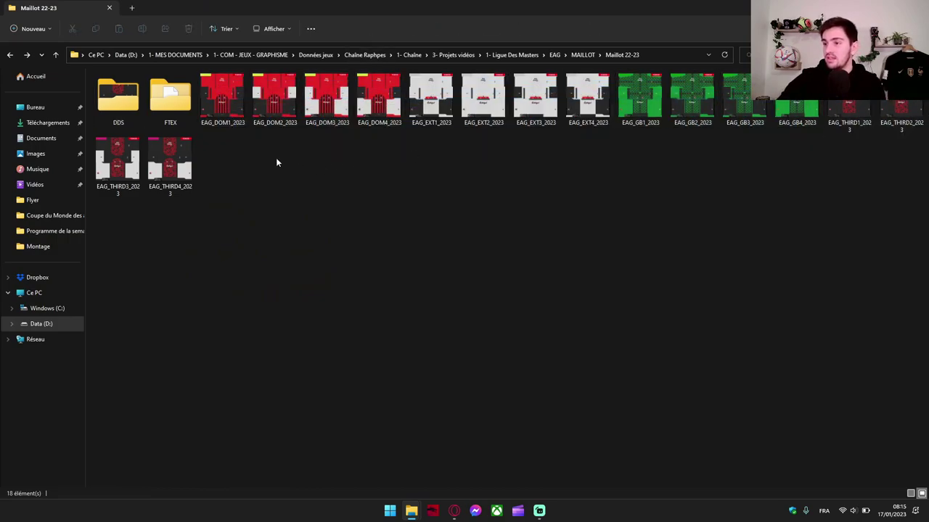
pyautogui.moveTo(212, 150); pyautogui.dragTo(350, 153)
pyautogui.click(225, 113)
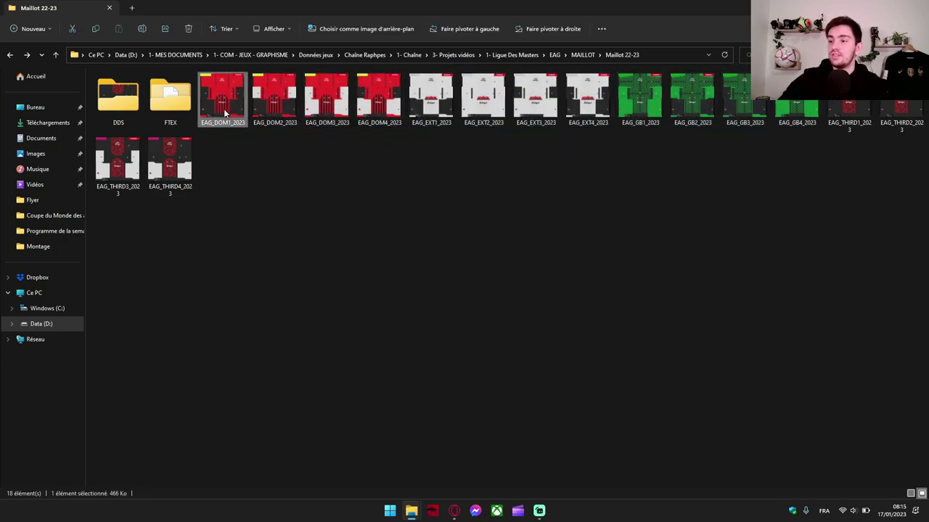
pyautogui.click(282, 106)
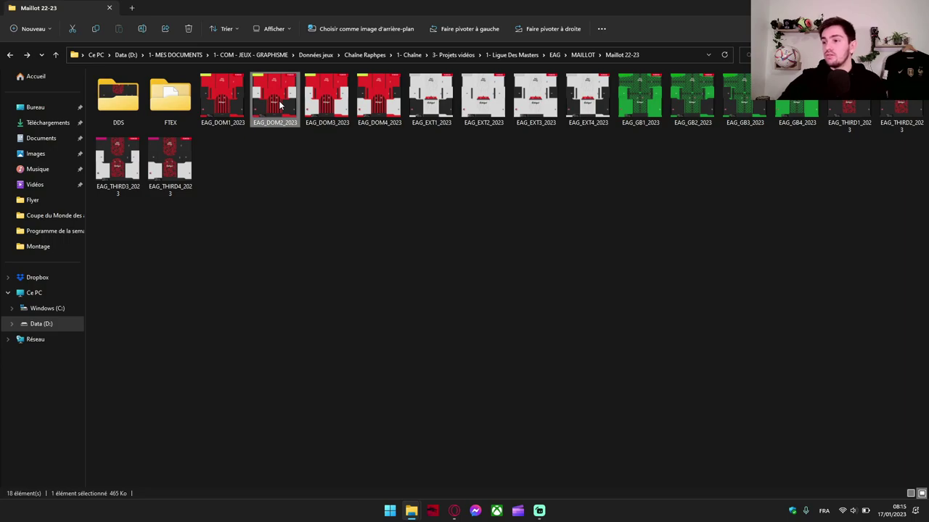
pyautogui.click(326, 106)
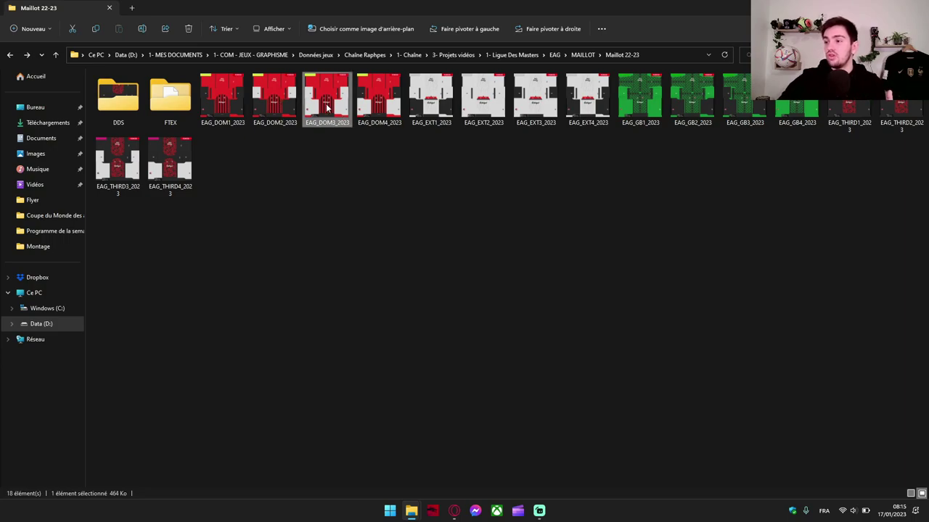
pyautogui.moveTo(224, 149); pyautogui.dragTo(895, 112)
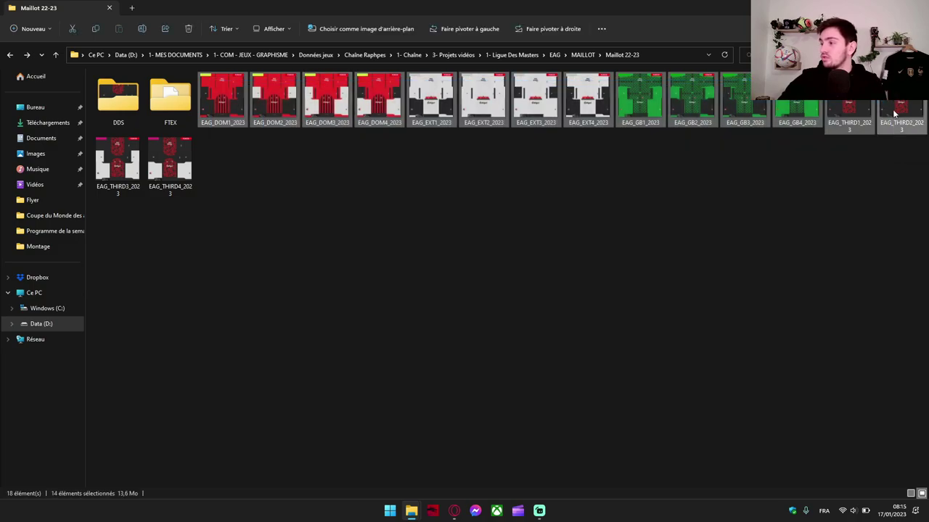
pyautogui.click(648, 205)
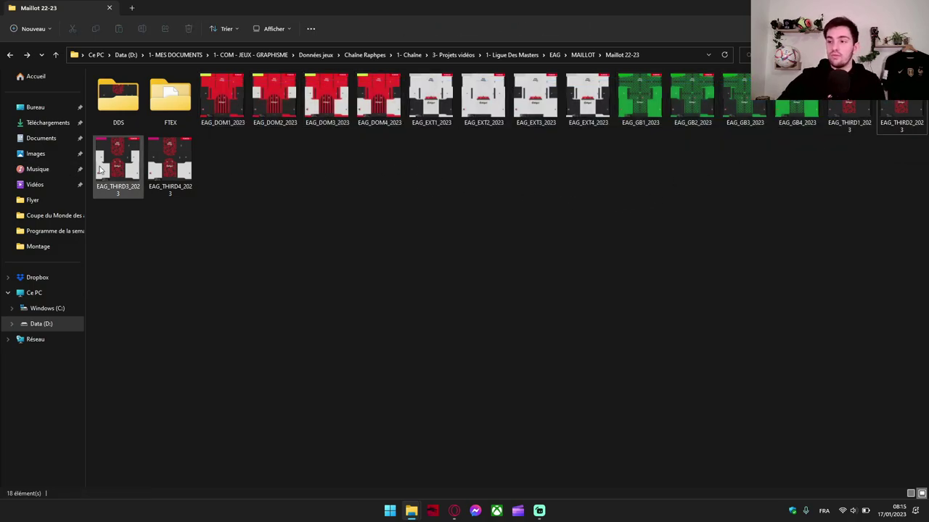
pyautogui.moveTo(225, 148); pyautogui.dragTo(696, 157)
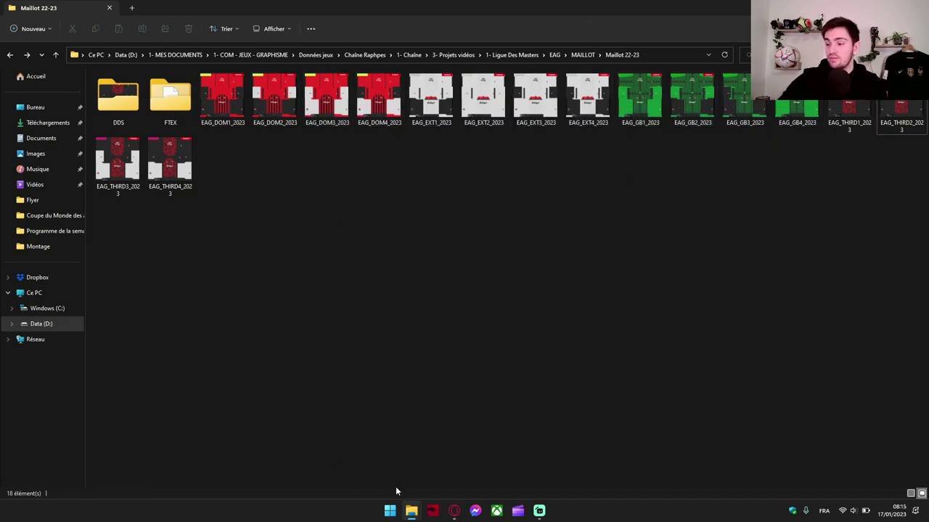
# Step: Switch to the browser and load EAG_DOM2_2023 from the Maillot 22-23 folder into Convertio's PNG to DDS converter
pyautogui.click(454, 511)
pyautogui.click(156, 8)
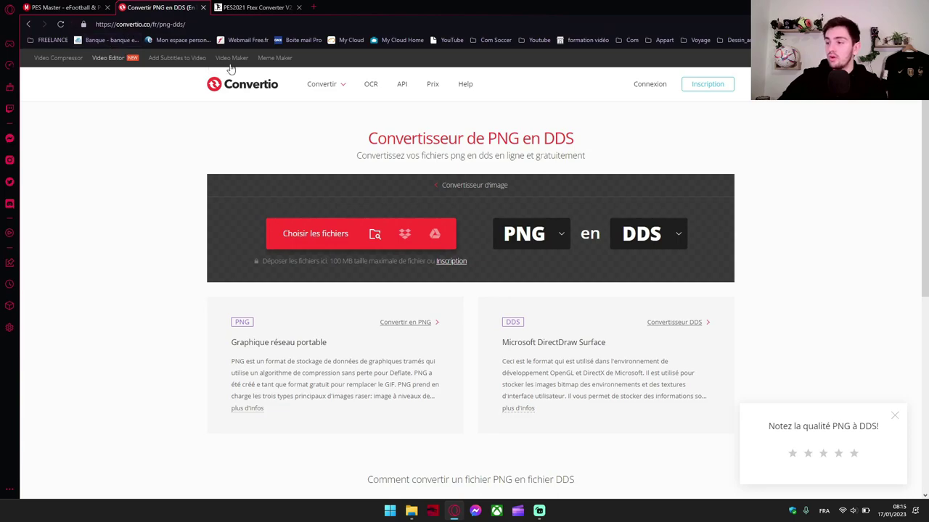
pyautogui.click(307, 235)
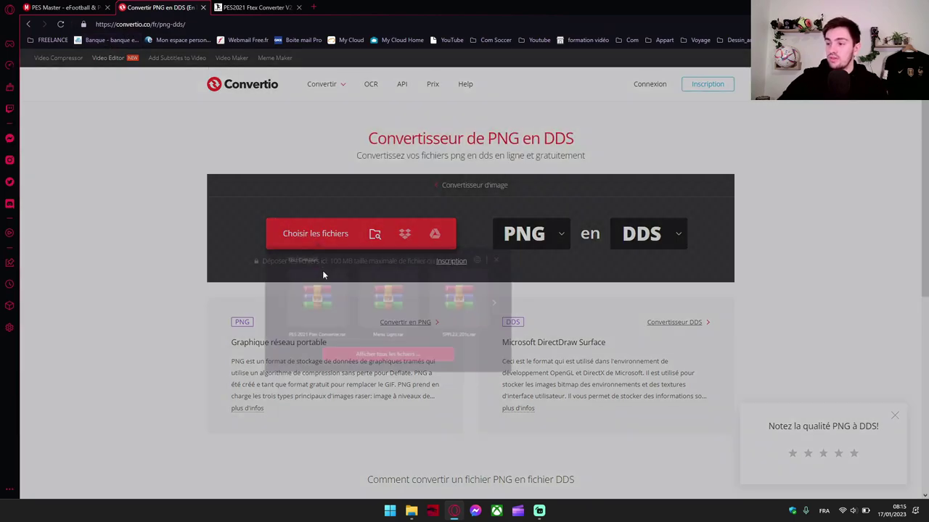
pyautogui.click(379, 360)
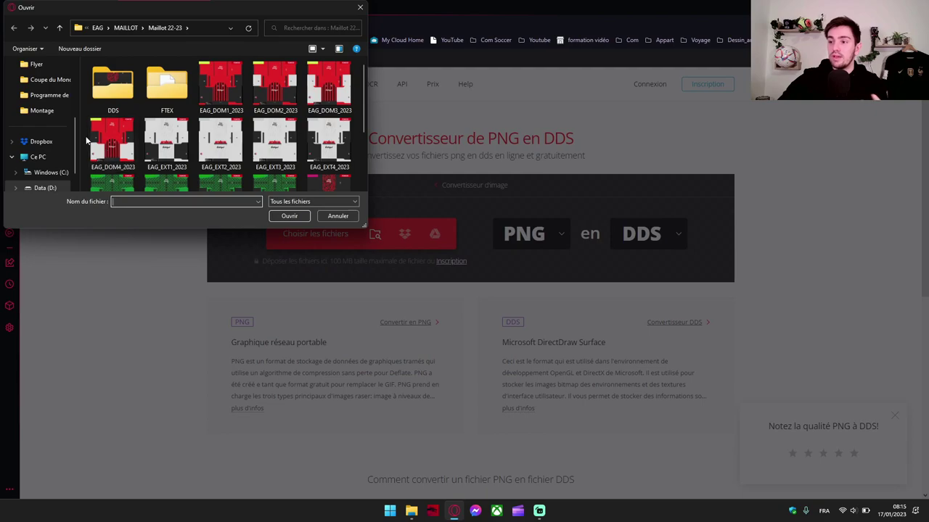
pyautogui.click(279, 98)
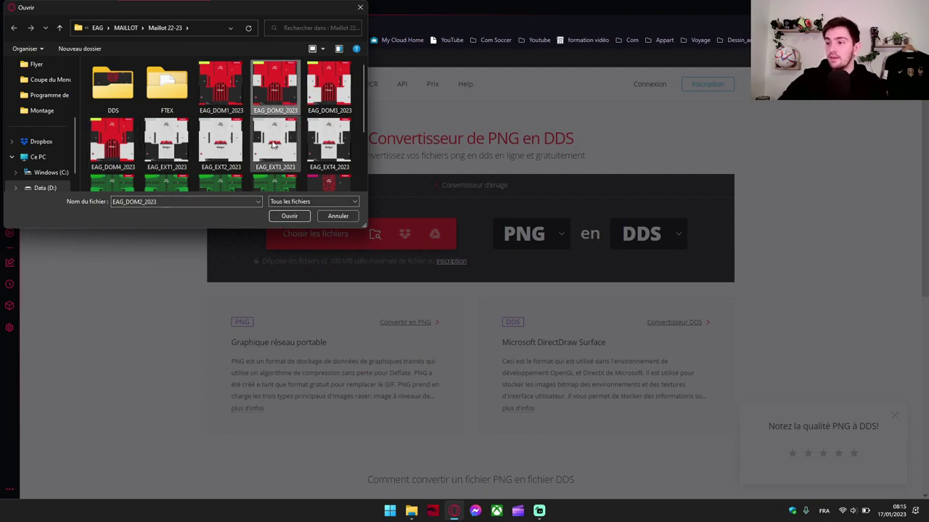
pyautogui.click(288, 217)
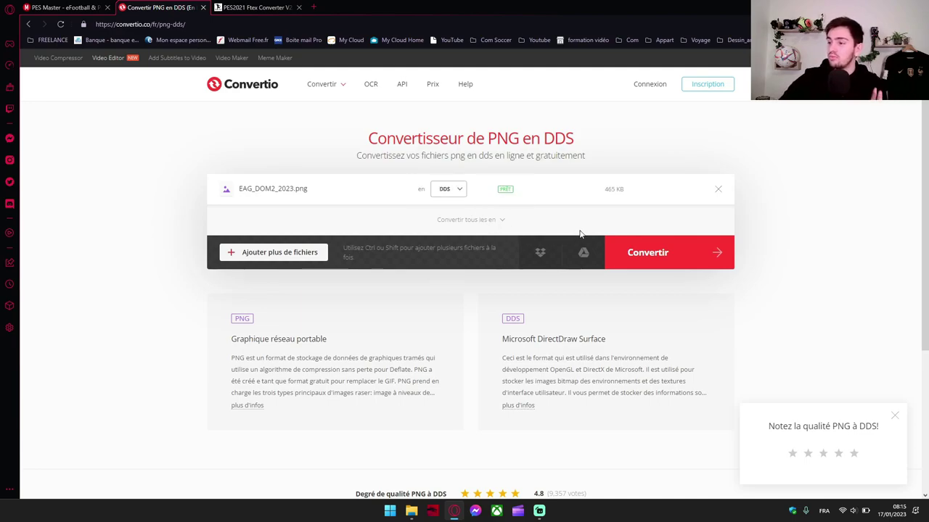
# Step: Convert EAG_DOM2_2023.png to DDS and download the converted file
pyautogui.click(671, 267)
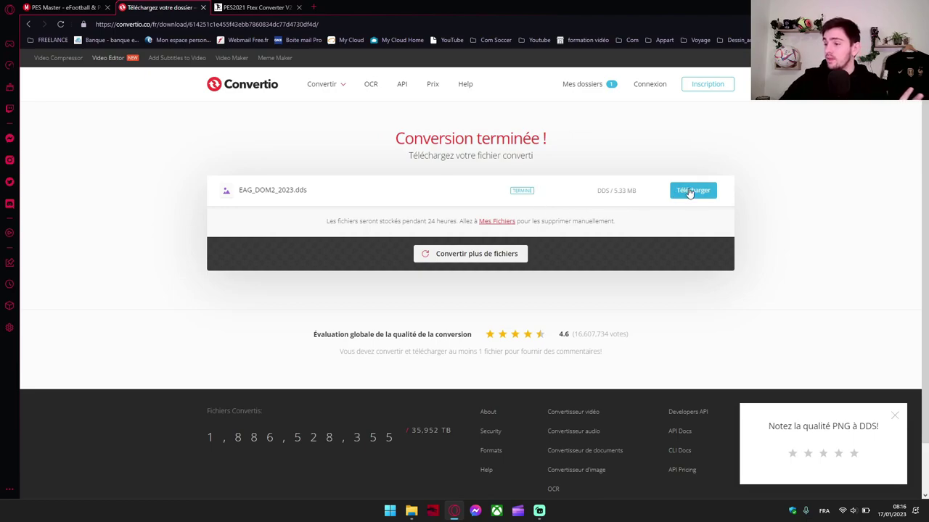
pyautogui.click(689, 193)
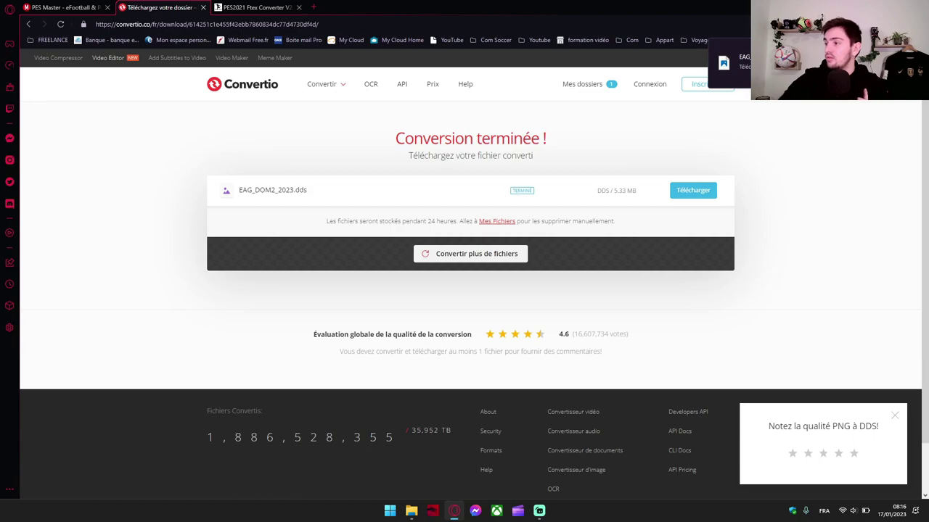
pyautogui.click(729, 63)
pyautogui.click(575, 261)
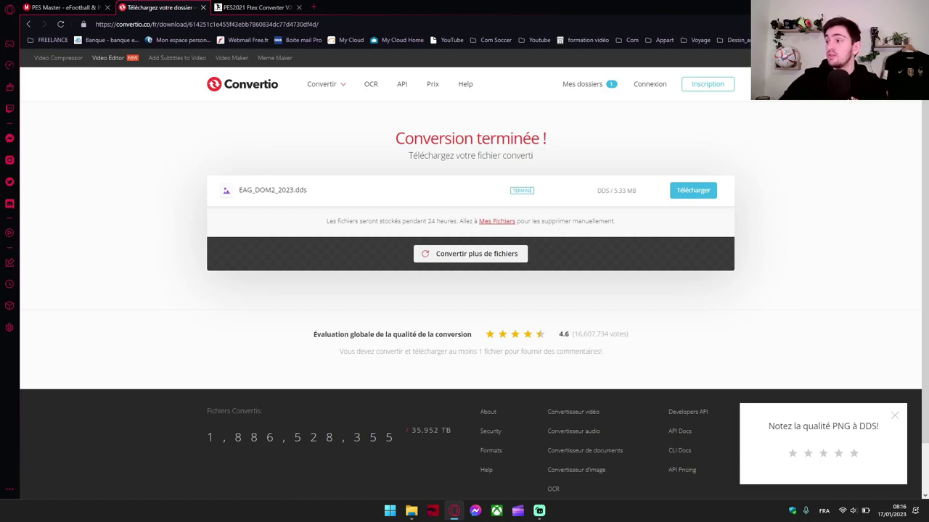
# Step: Switch to File Explorer and select the converted EAG_DOM2_2023 file in the Téléchargements folder
pyautogui.hotkey('alt', 'Tab')
pyautogui.click(51, 122)
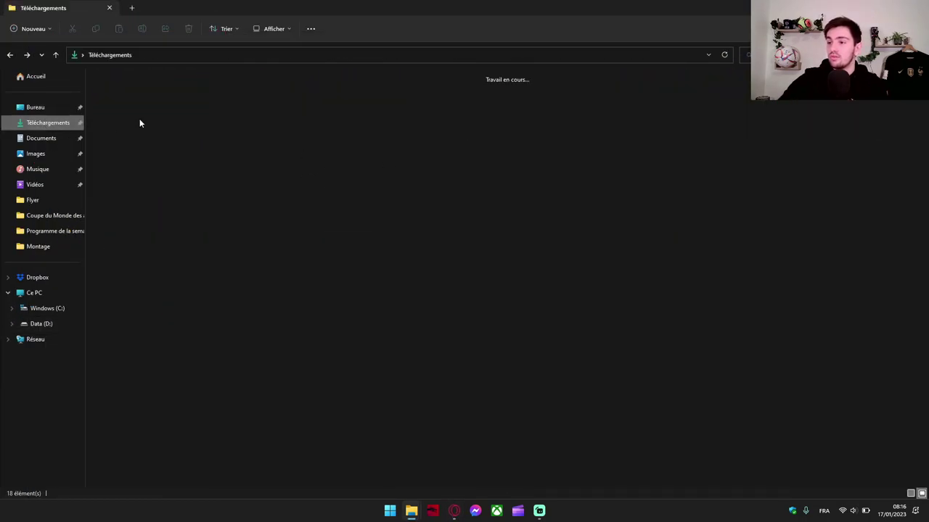
pyautogui.click(127, 124)
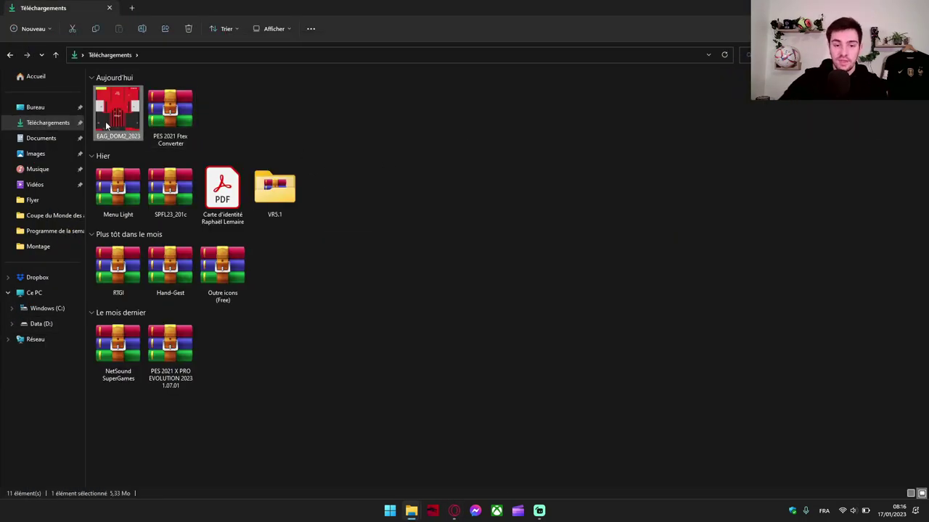
# Step: Return to the browser and open the download links from the PES2021 Ftex Converter V2.0 page on PESnewupdate
pyautogui.click(453, 510)
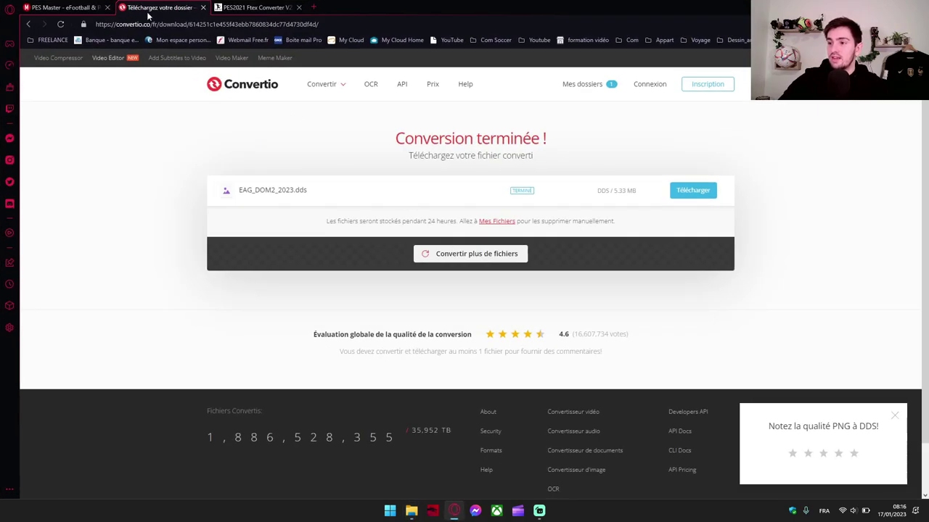
pyautogui.click(234, 5)
pyautogui.scroll(-1, 325, 125)
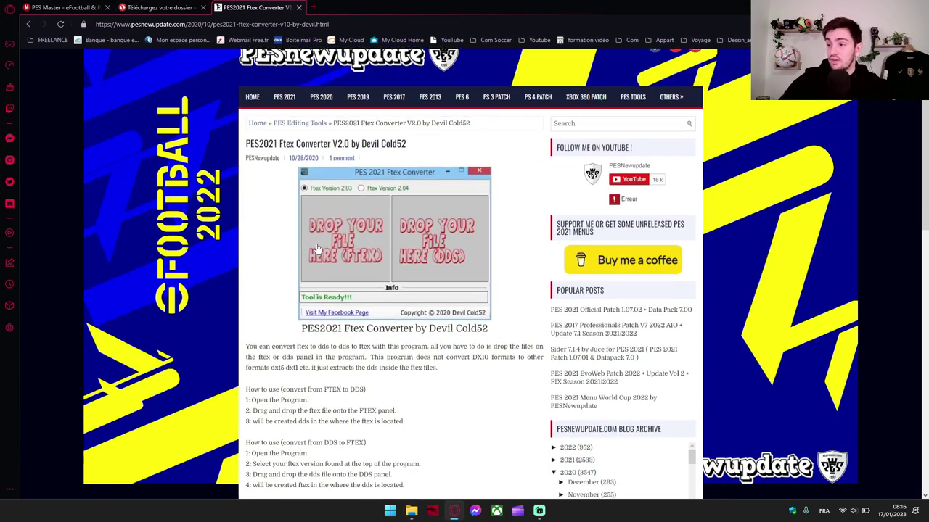
pyautogui.scroll(-5, 325, 124)
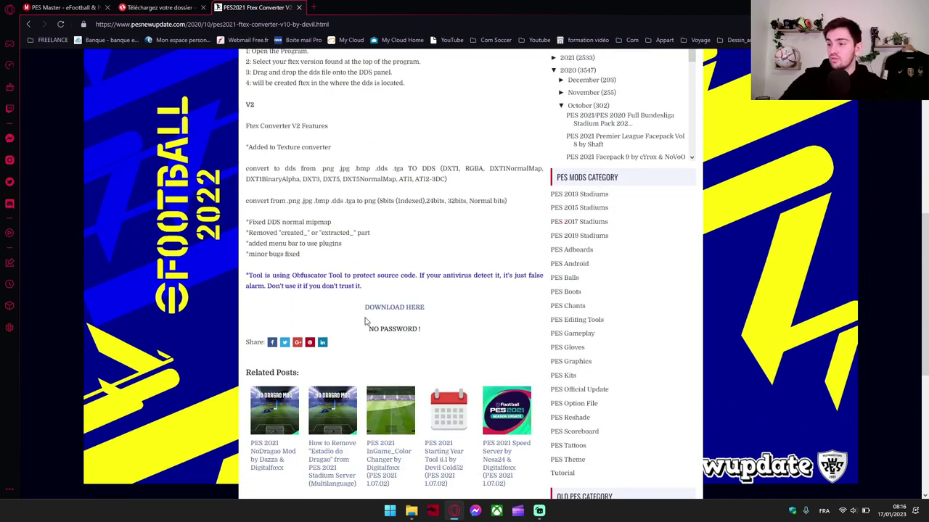
pyautogui.click(374, 311)
# Step: Visit the MediaFire link in the list to view the PES 2021 Ftex Converter download page, and close that page
pyautogui.tripleClick(99, 80)
pyautogui.tripleClick(103, 76)
pyautogui.rightClick(104, 77)
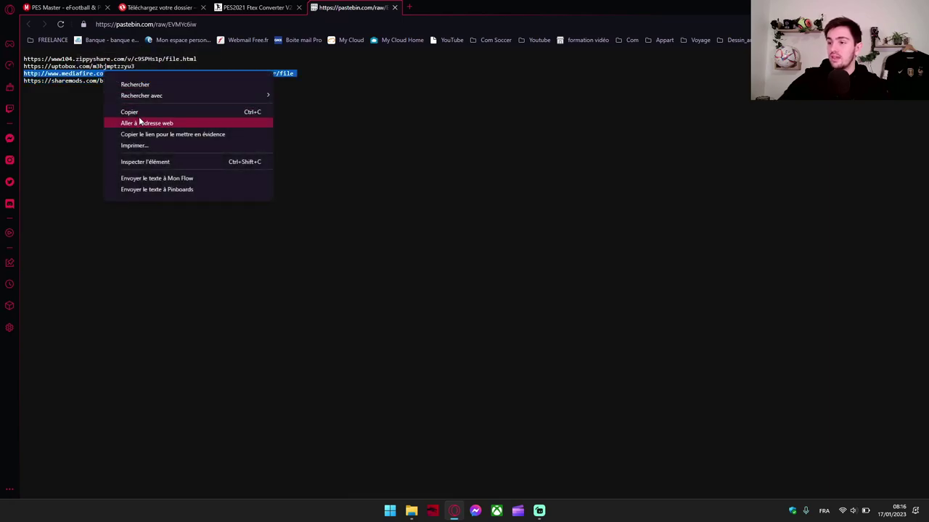
pyautogui.click(158, 123)
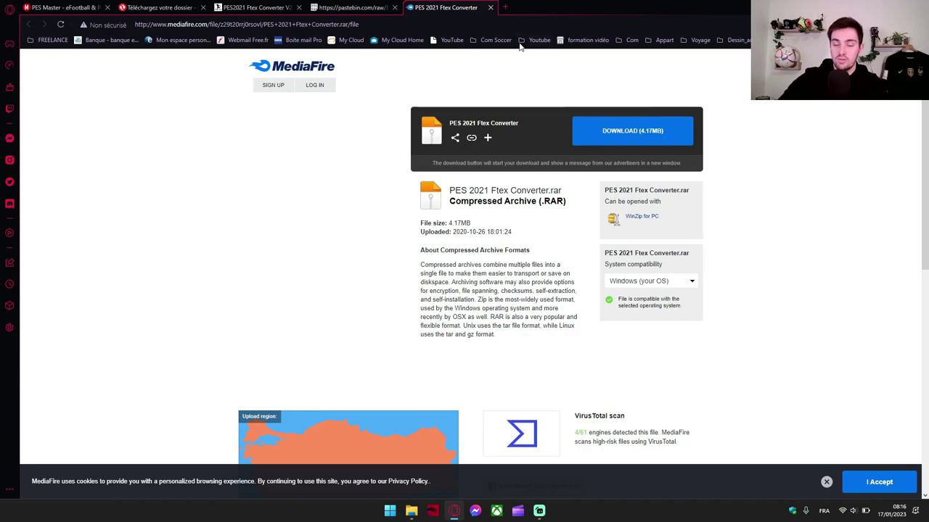
pyautogui.click(490, 8)
# Step: Open the PES 2021 Ftex Converter archive from Téléchargements in WinRAR, look at its folder, and close the archive
pyautogui.hotkey('alt', 'Tab')
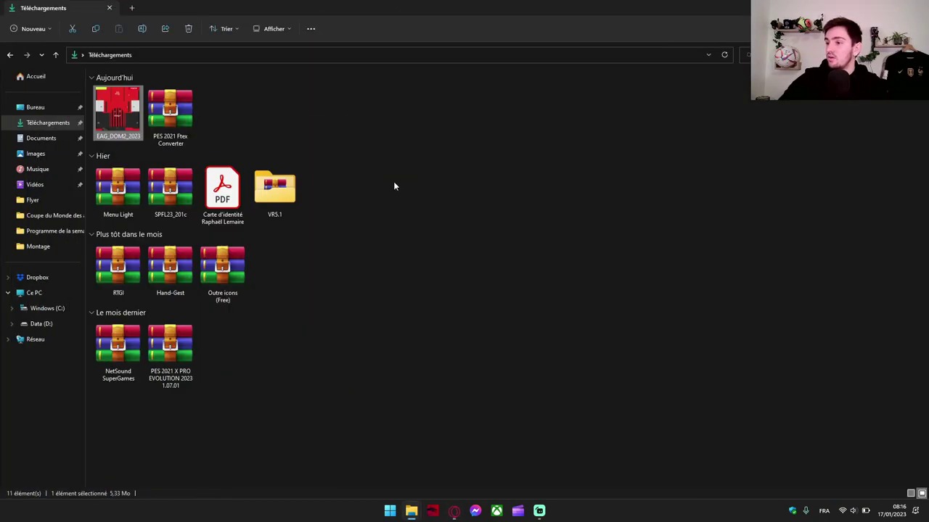
pyautogui.click(164, 106)
pyautogui.click(269, 127)
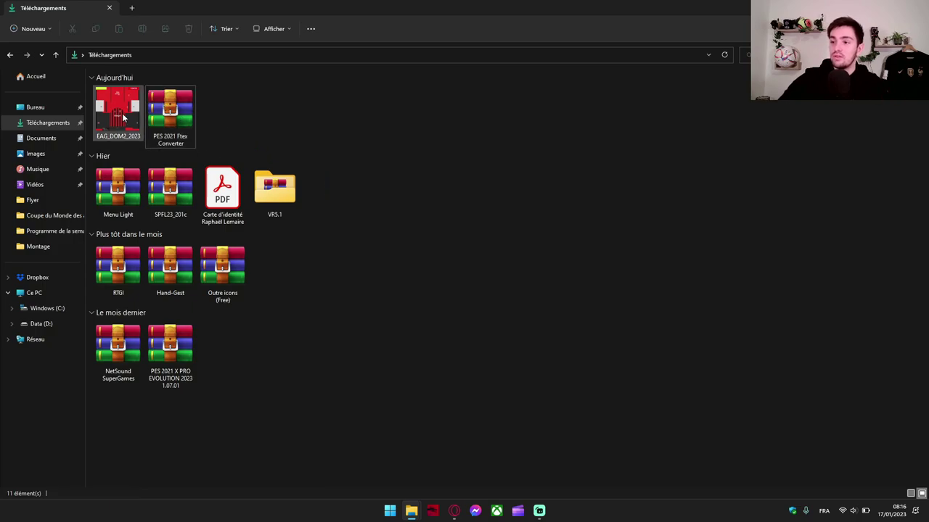
pyautogui.doubleClick(178, 109)
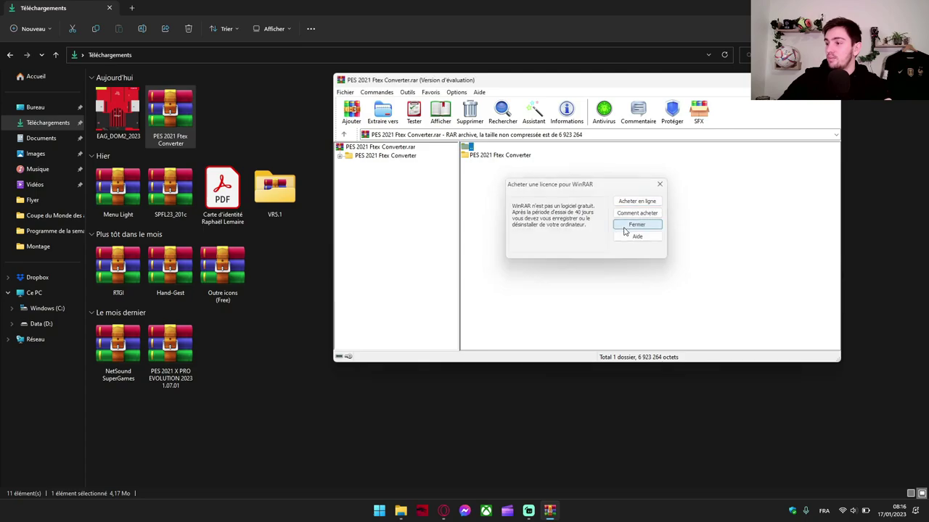
pyautogui.click(639, 225)
pyautogui.doubleClick(512, 156)
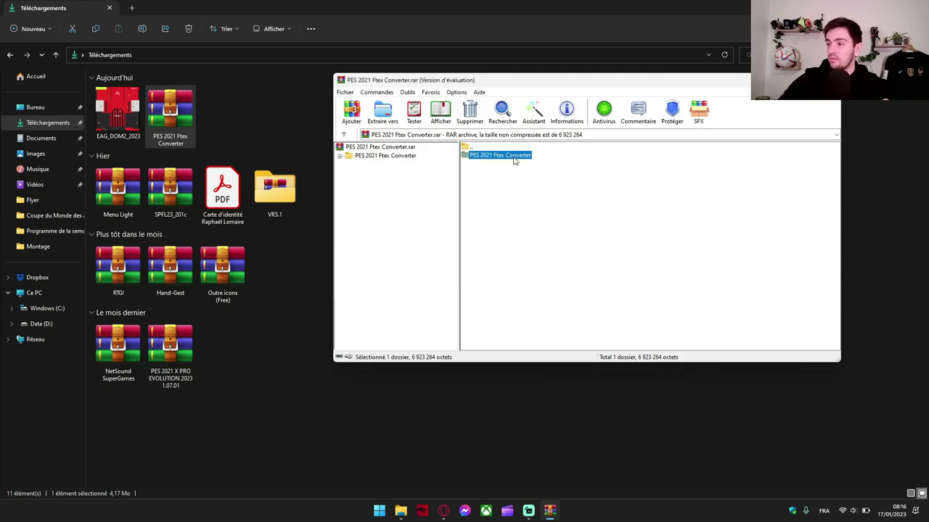
pyautogui.moveTo(486, 222); pyautogui.dragTo(483, 154)
pyautogui.click(499, 254)
pyautogui.press('BackSpace')
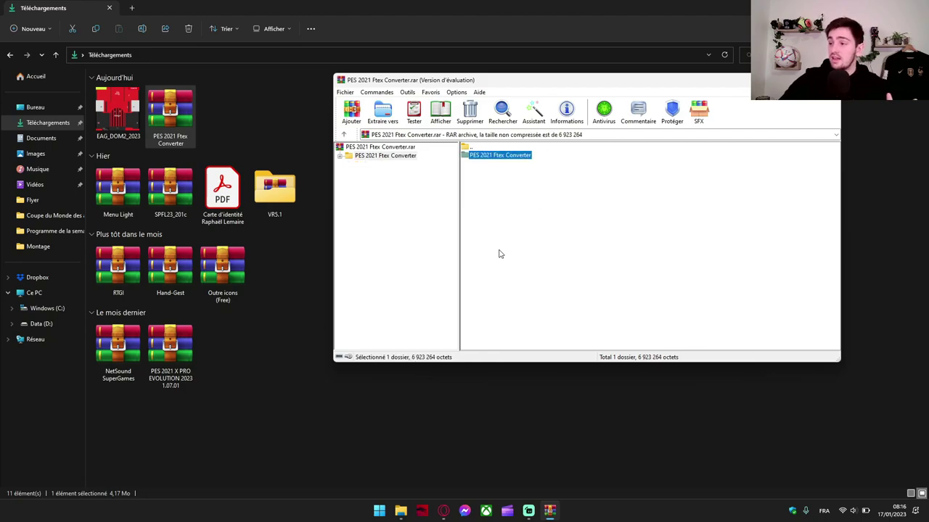
pyautogui.click(491, 176)
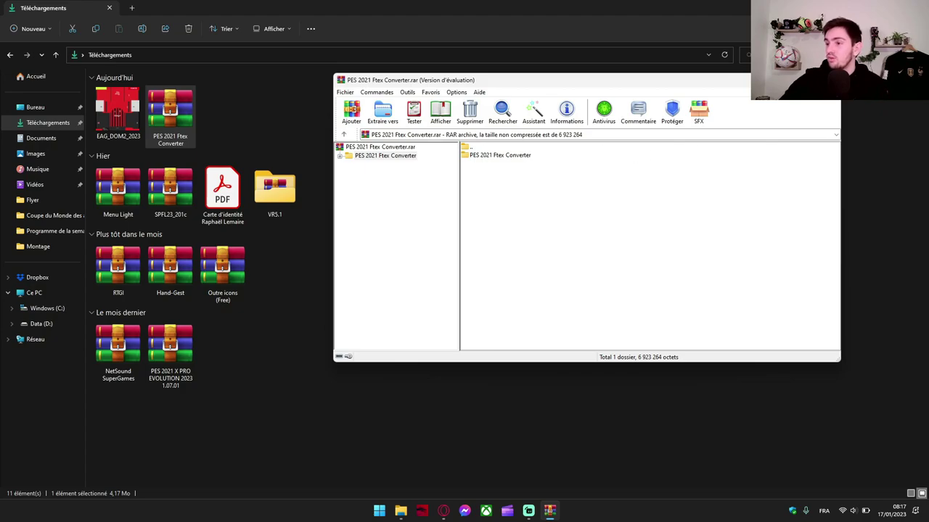
pyautogui.hotkey('alt', 'F4')
# Step: Open the extracted PES 2021 Ftex Converter folder under 4- Patchs > Outils and launch the converter application
pyautogui.press('super+Down')
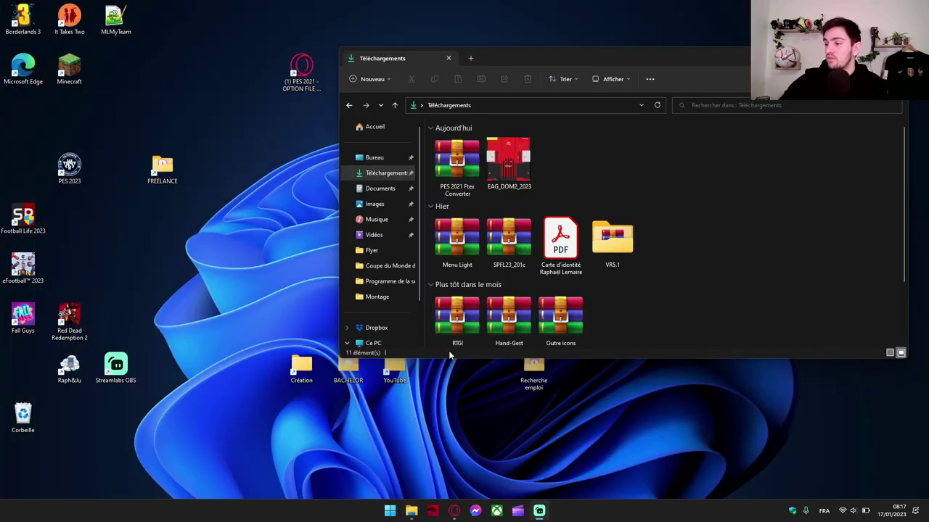
pyautogui.doubleClick(399, 363)
pyautogui.doubleClick(470, 196)
pyautogui.doubleClick(474, 168)
pyautogui.doubleClick(480, 184)
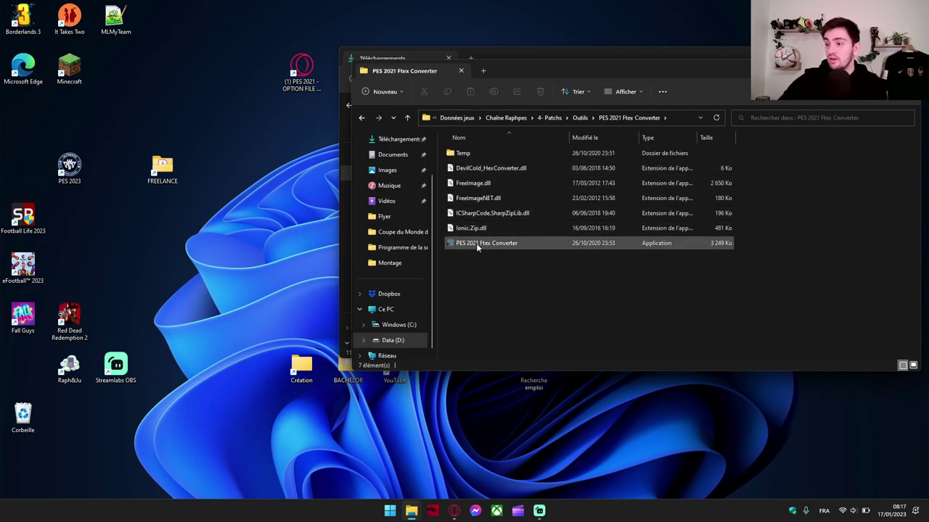
pyautogui.click(491, 244)
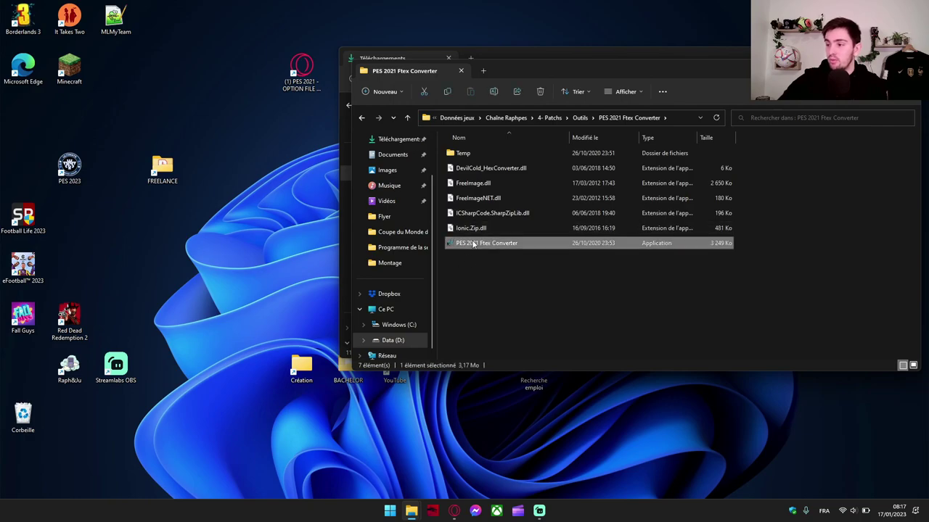
pyautogui.click(648, 267)
pyautogui.click(481, 245)
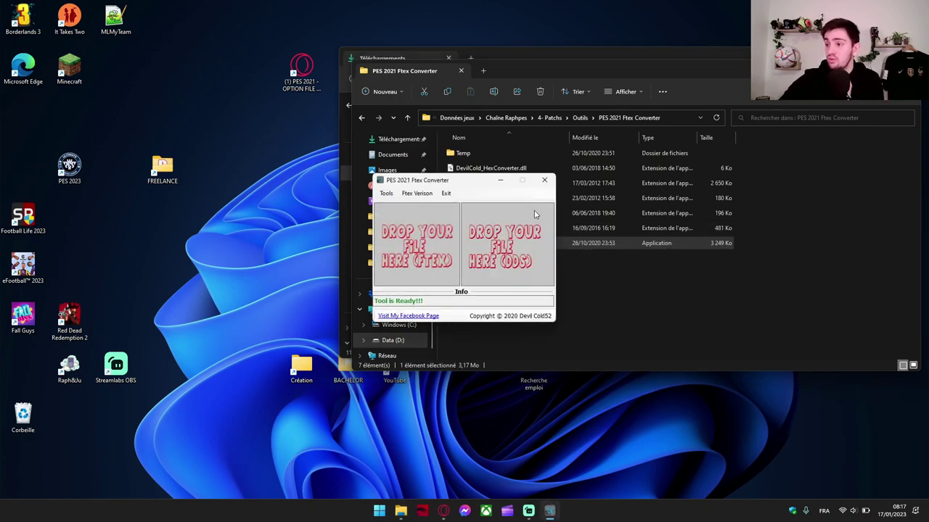
# Step: Place the Ftex converter beside the Téléchargements window and convert the EAG_DOM2_2023 DDS file to FTEX
pyautogui.click(903, 71)
pyautogui.moveTo(443, 185); pyautogui.dragTo(302, 167)
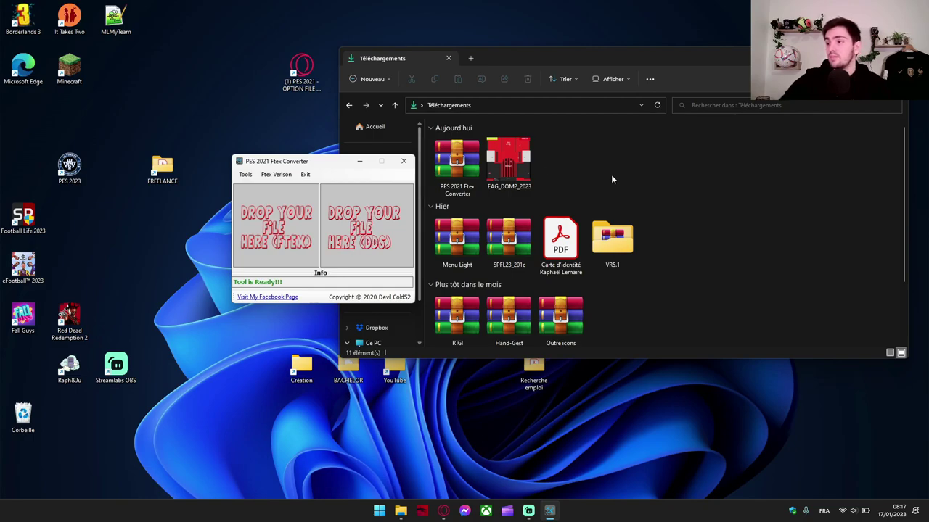
pyautogui.moveTo(310, 168); pyautogui.dragTo(269, 156)
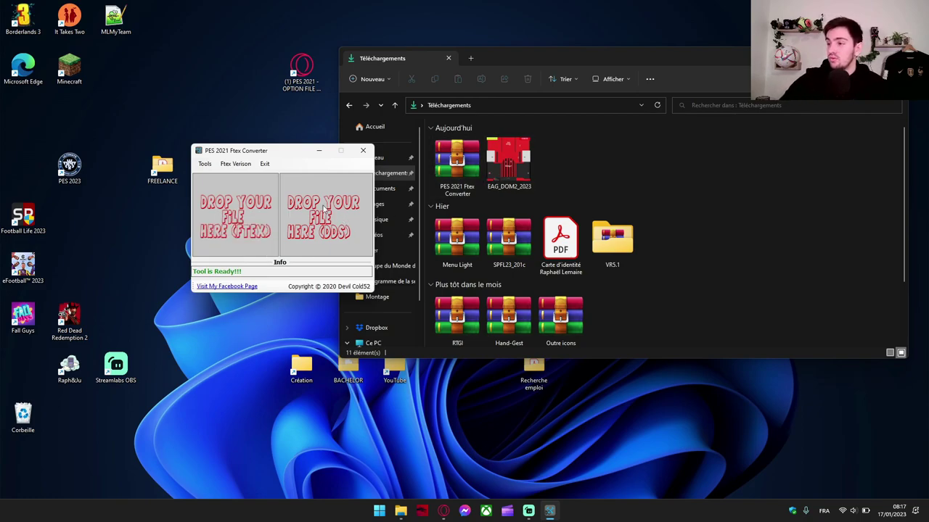
pyautogui.moveTo(527, 168); pyautogui.dragTo(324, 219)
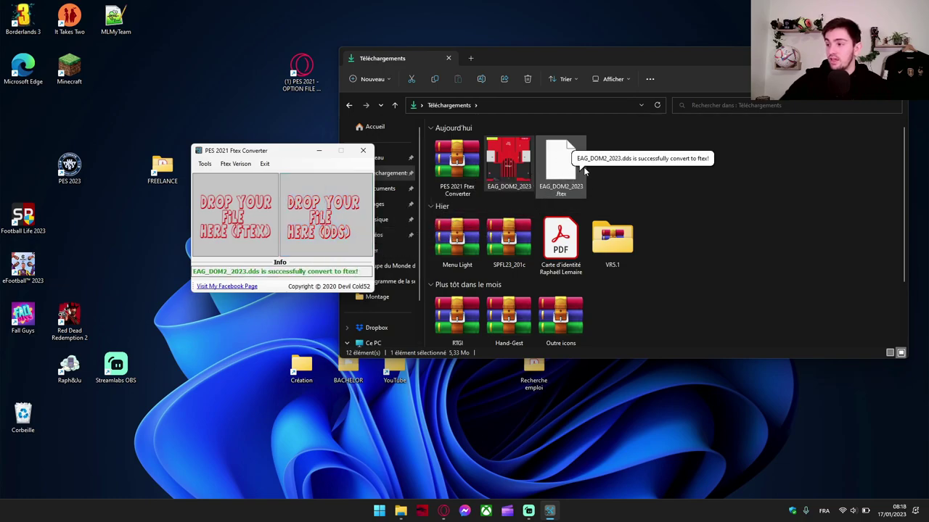
pyautogui.click(542, 196)
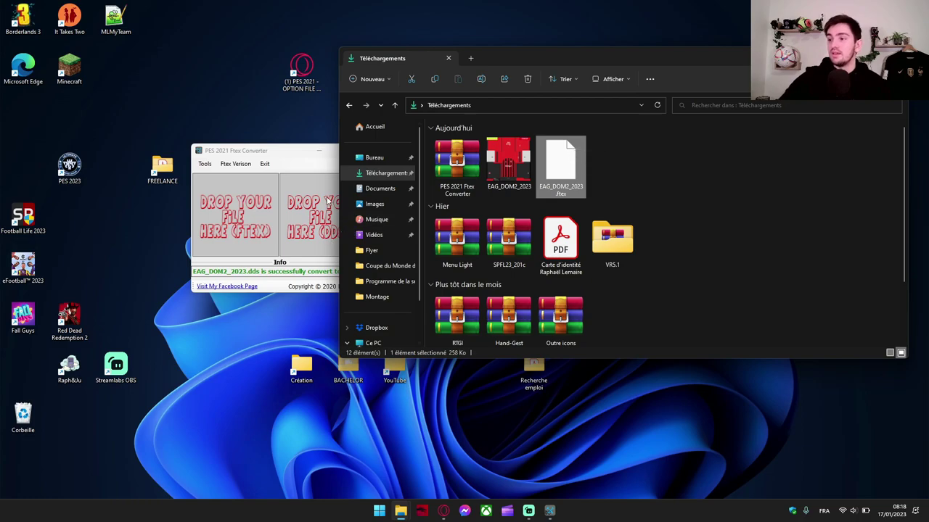
pyautogui.click(291, 161)
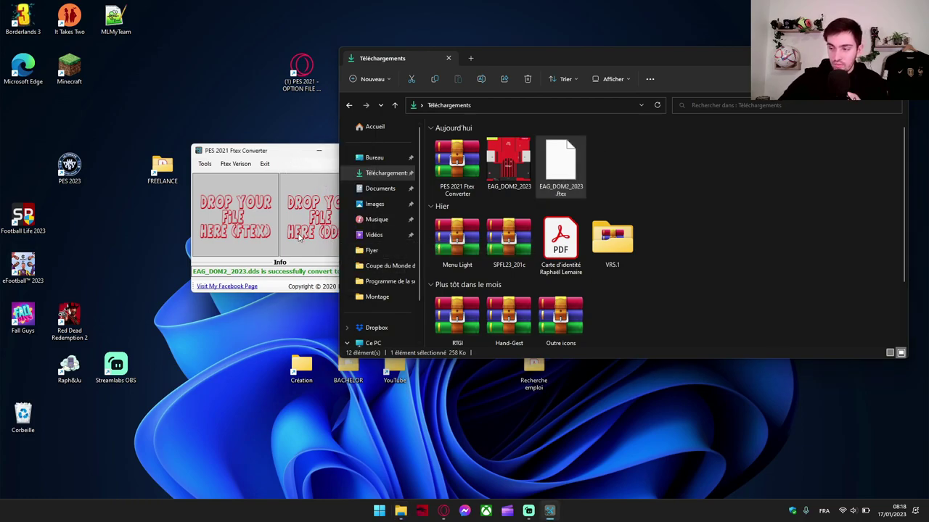
pyautogui.click(293, 159)
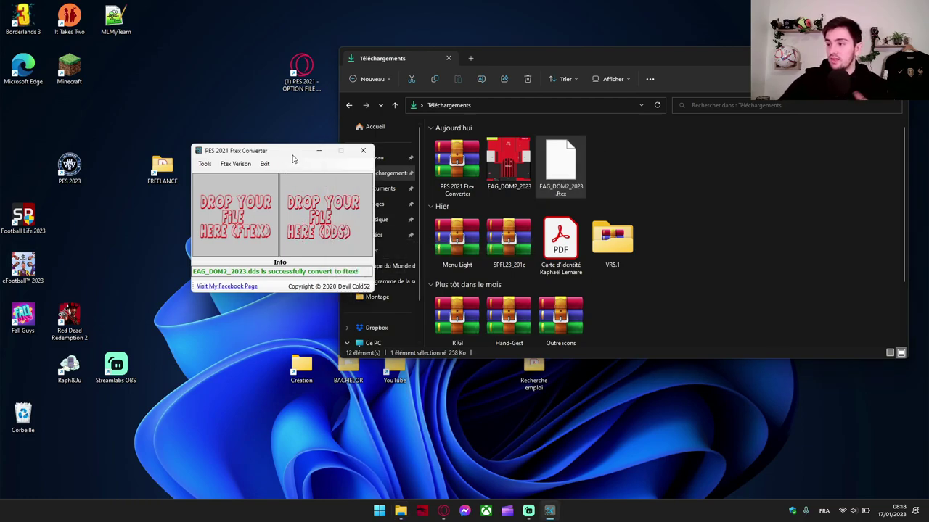
pyautogui.click(560, 169)
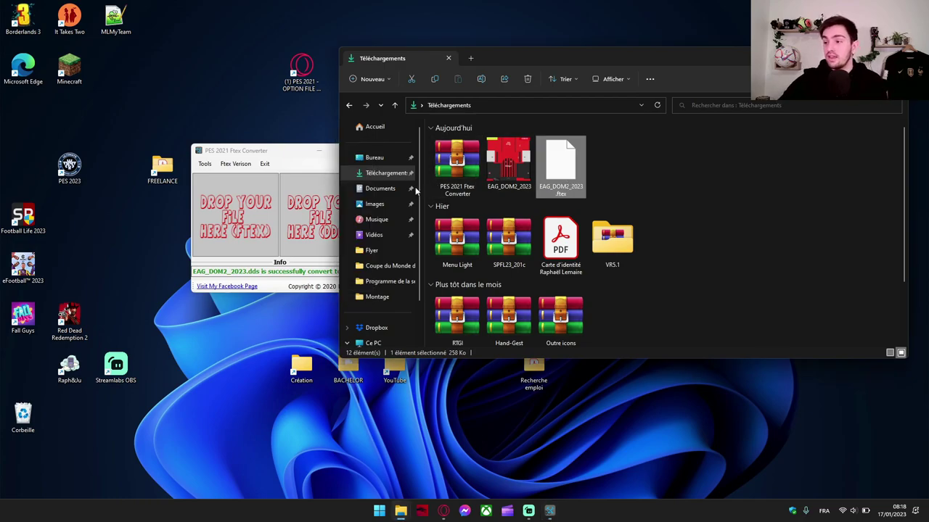
pyautogui.click(300, 156)
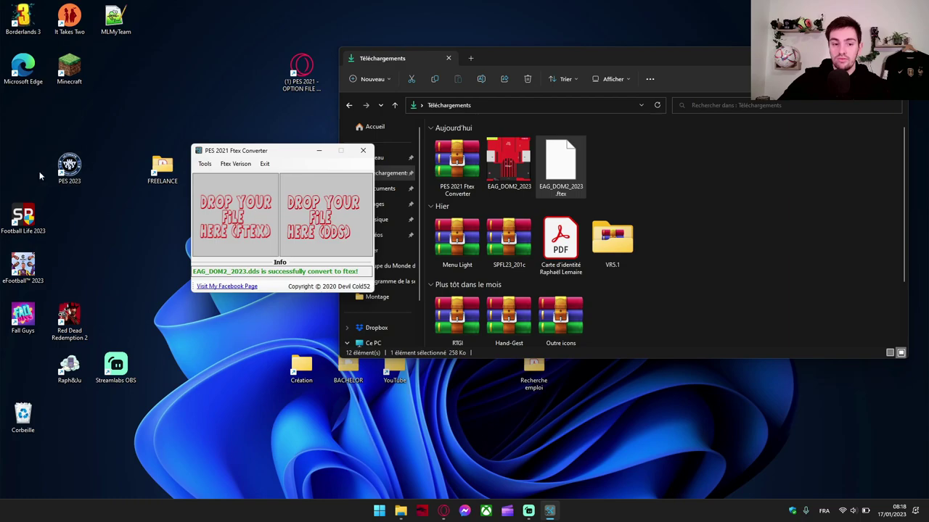
# Step: Open the PES 2023 shortcut's file location, browse to content > kit-server > Ligue 2 BKT > Guingamp, and move the window clear of the converter
pyautogui.rightClick(77, 177)
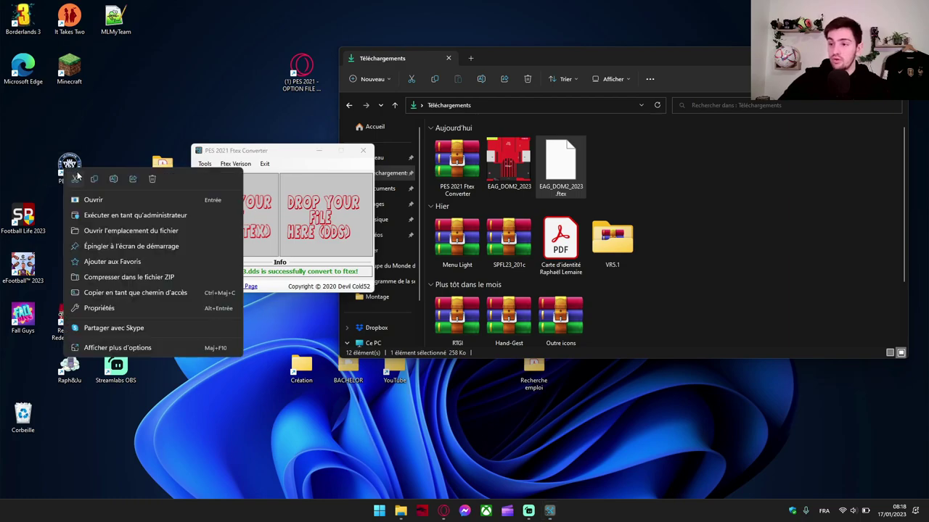
pyautogui.click(101, 231)
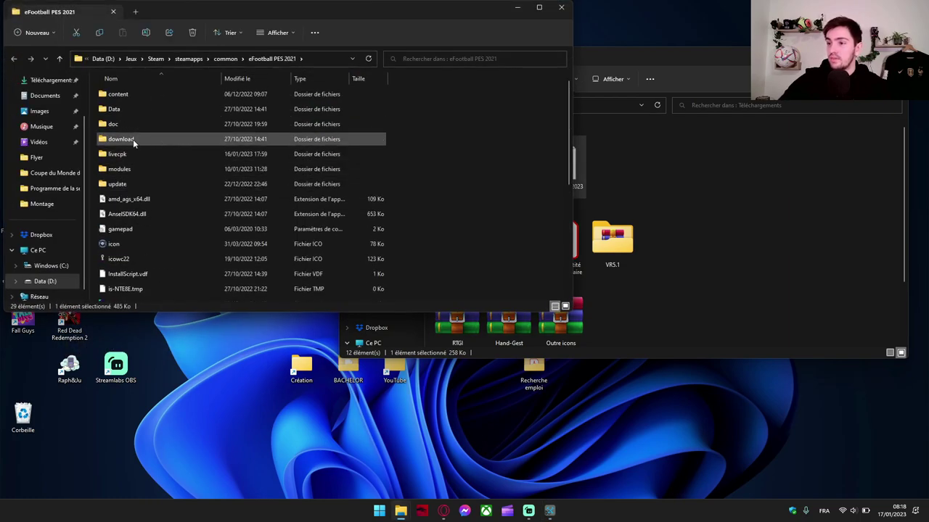
pyautogui.doubleClick(131, 94)
pyautogui.doubleClick(143, 273)
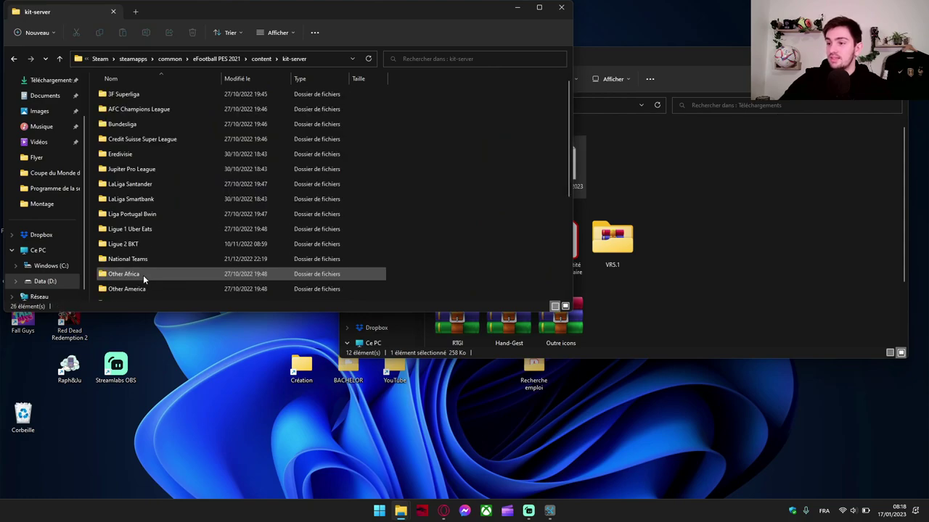
pyautogui.click(128, 243)
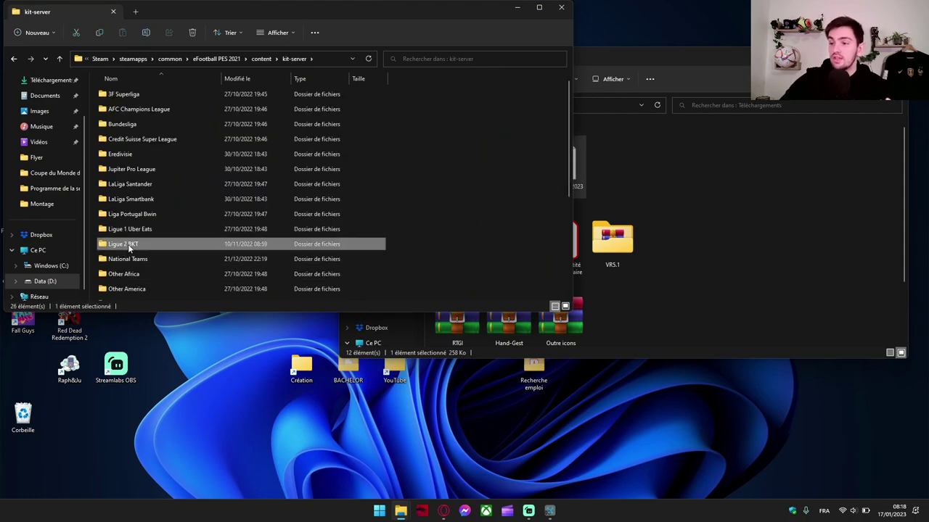
pyautogui.doubleClick(128, 244)
pyautogui.doubleClick(129, 200)
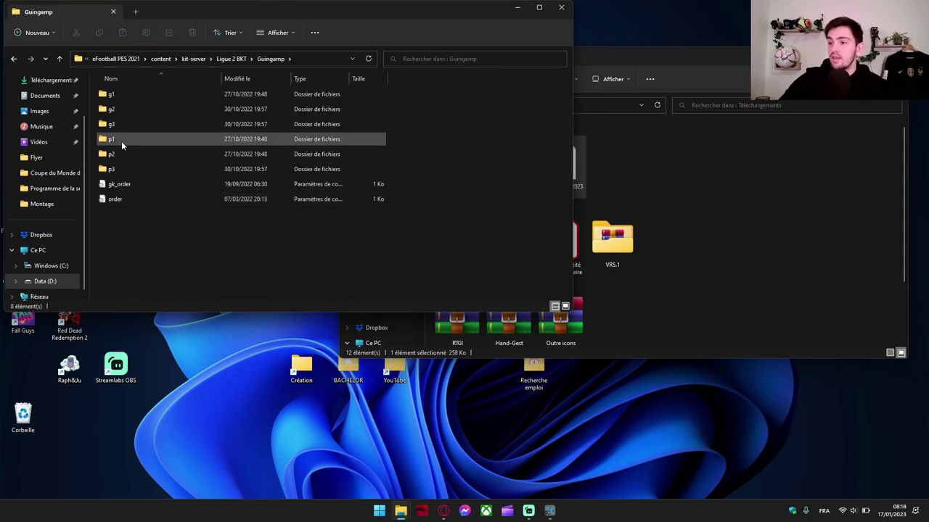
pyautogui.moveTo(166, 10); pyautogui.dragTo(470, 136)
# Step: Go through Guingamp's kit folders, from goalkeeper kits g1 to g3 to outfield kits p1 to p3
pyautogui.click(413, 220)
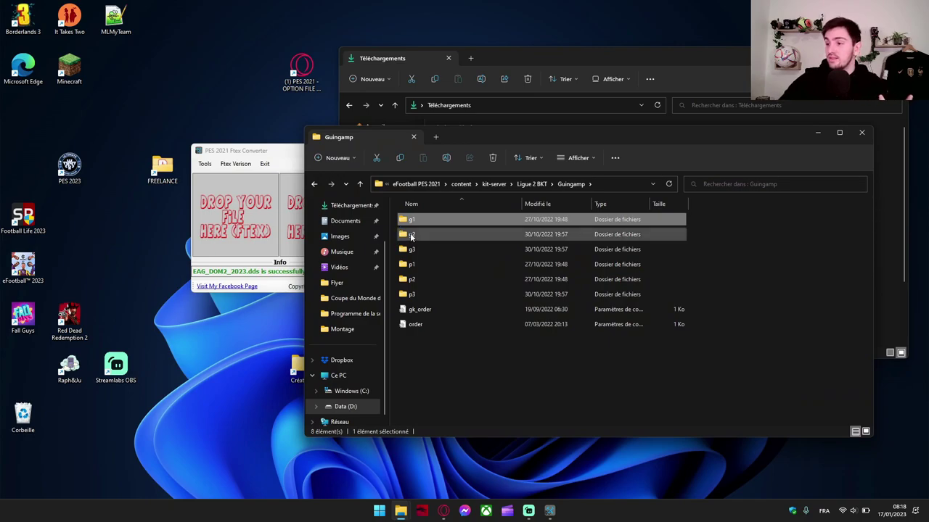
pyautogui.click(411, 236)
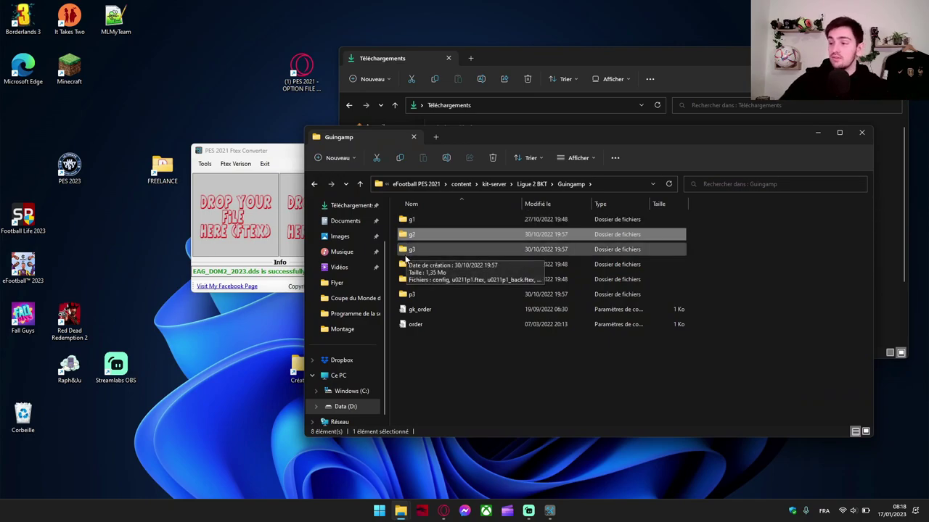
pyautogui.click(410, 251)
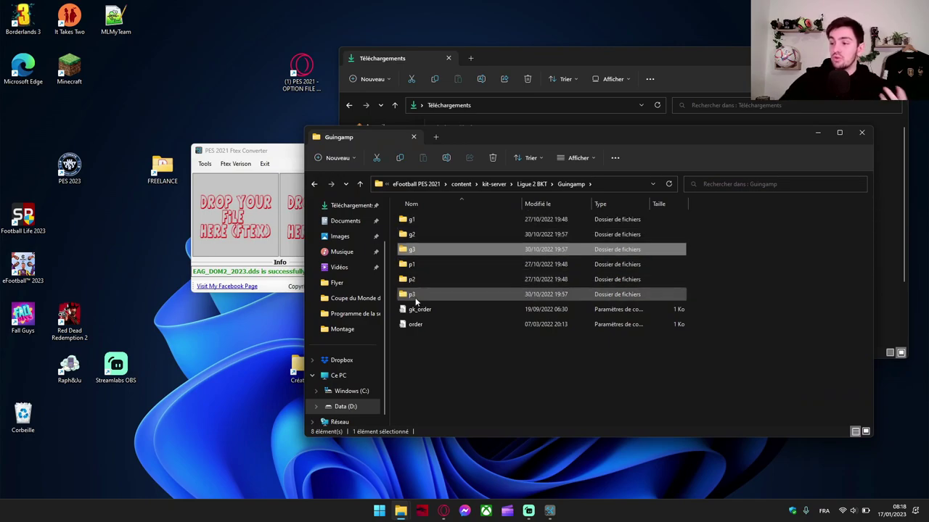
pyautogui.click(428, 266)
pyautogui.click(419, 280)
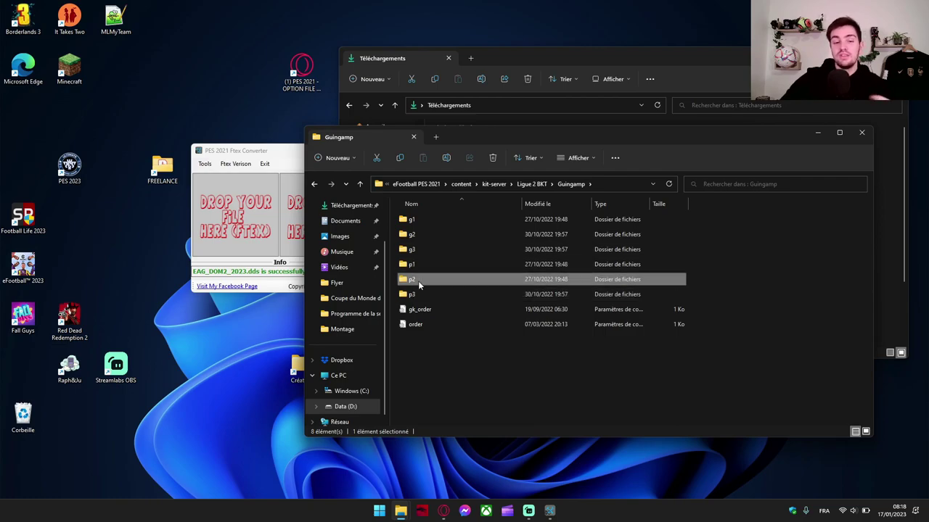
pyautogui.click(413, 297)
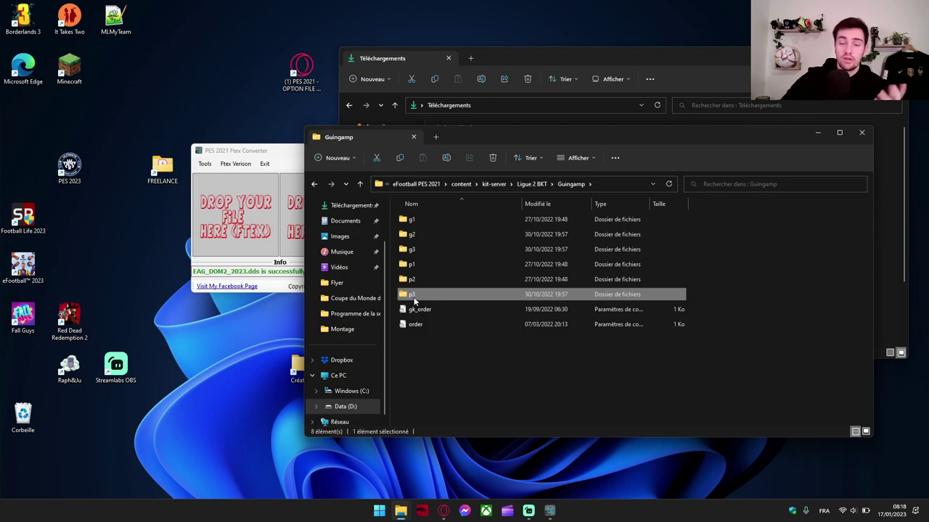
# Step: Go back up to kit-server, check the Marseille folder under Ligue 1 Uber Eats, and open the Rennes folder
pyautogui.hotkey('alt', 'Up')
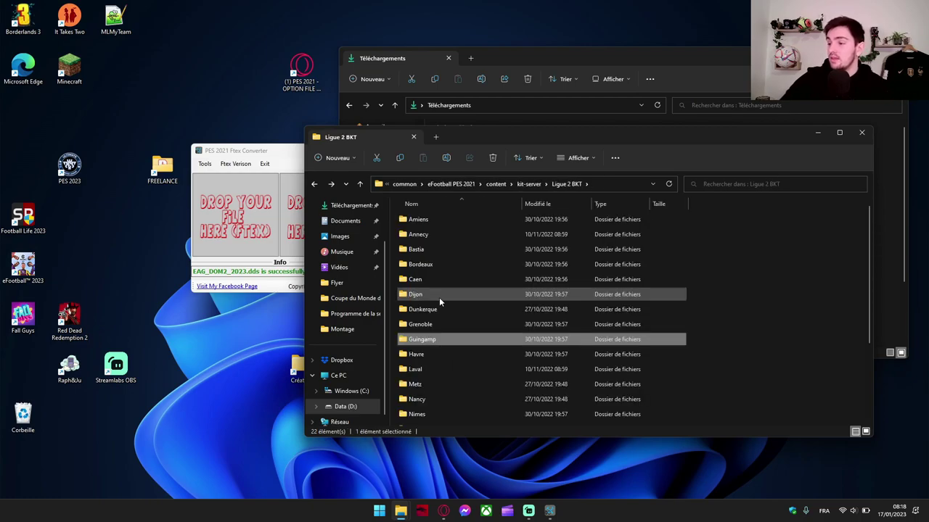
pyautogui.hotkey('alt', 'Up')
pyautogui.doubleClick(415, 355)
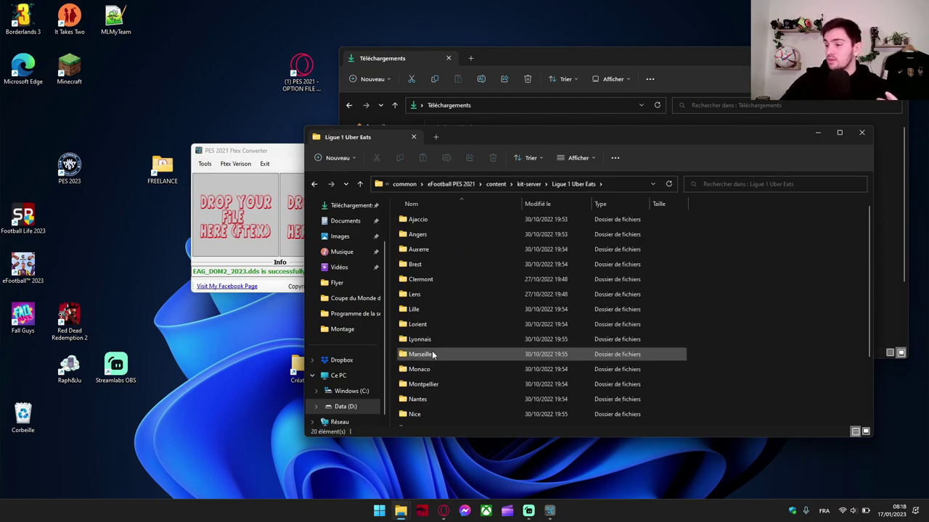
pyautogui.doubleClick(432, 353)
pyautogui.hotkey('alt', 'Up')
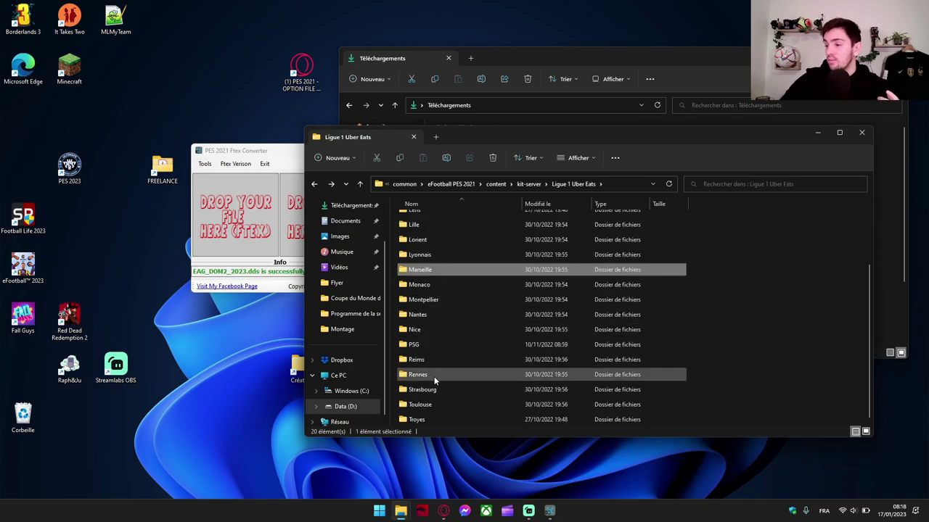
pyautogui.doubleClick(432, 375)
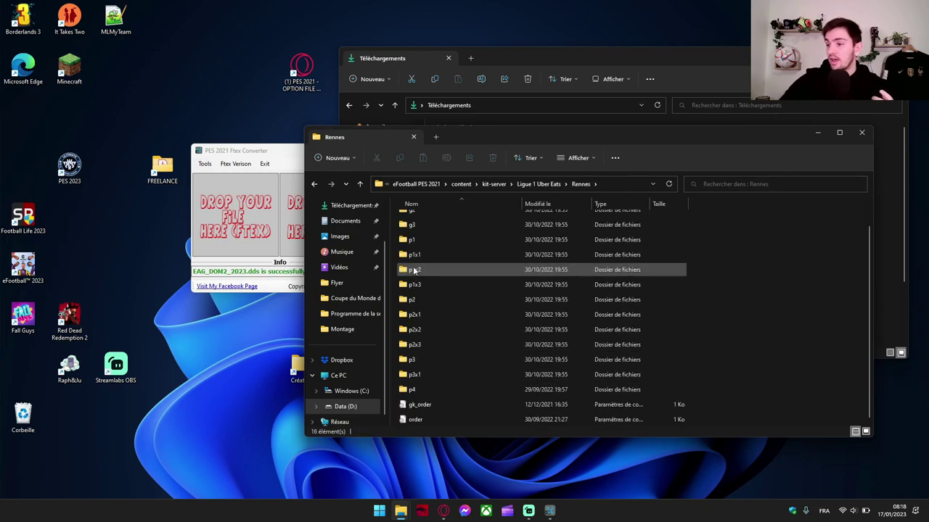
# Step: Examine how Rennes's first-kit variants are organised in the folders p1, p1x1, p1x2 and p1x3
pyautogui.scroll(1, 410, 264)
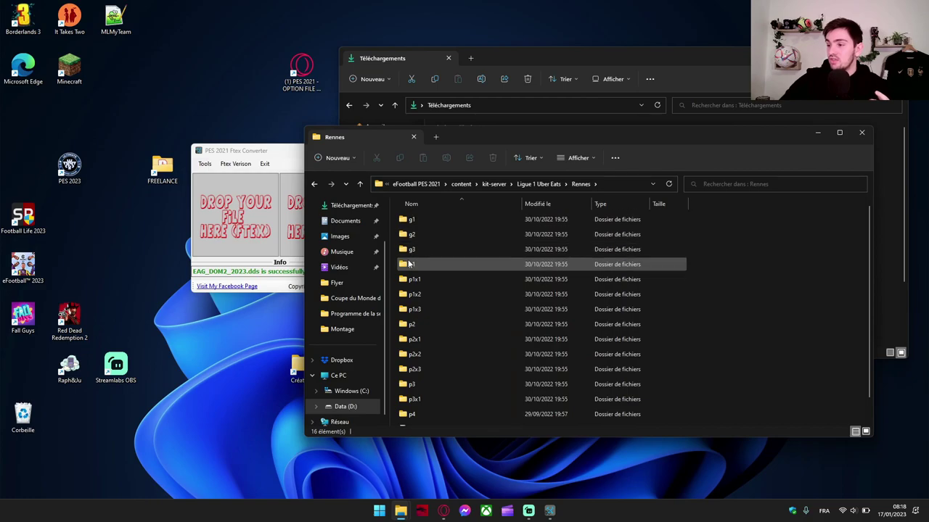
pyautogui.click(416, 264)
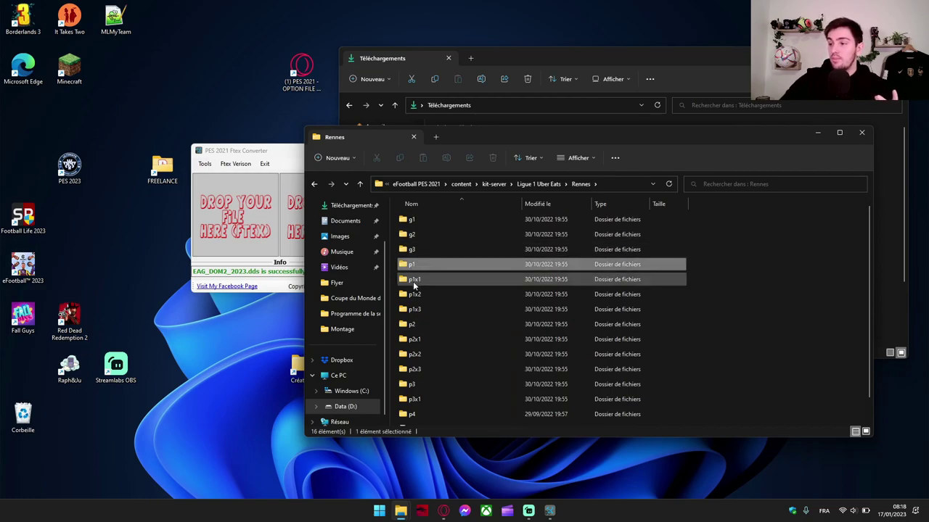
pyautogui.click(414, 310)
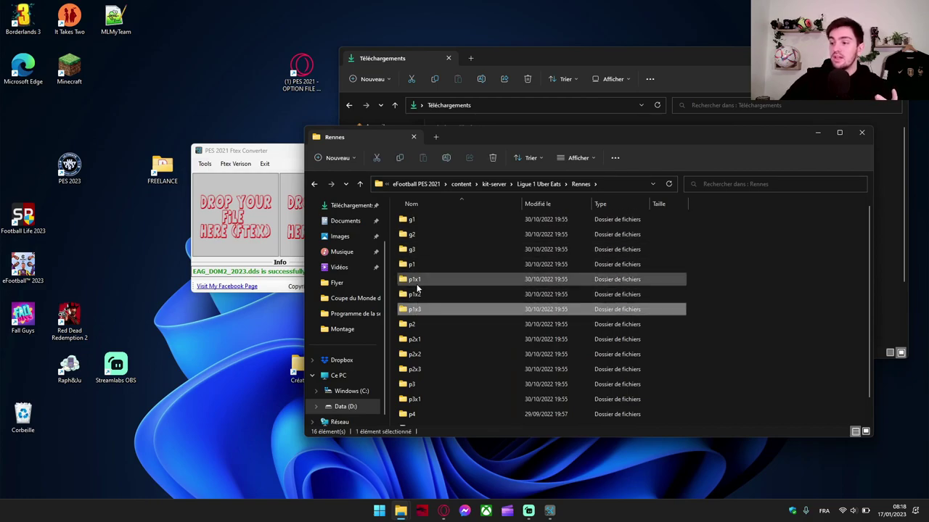
pyautogui.click(417, 283)
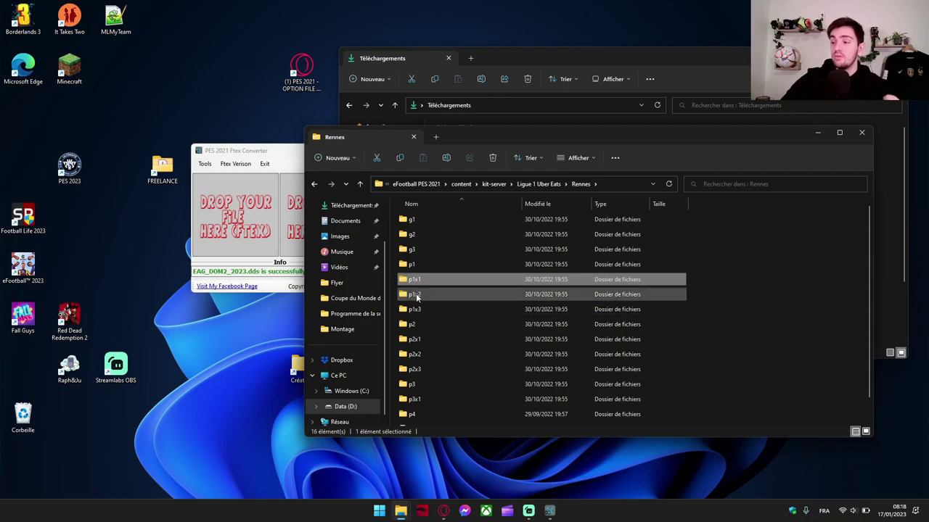
pyautogui.click(418, 295)
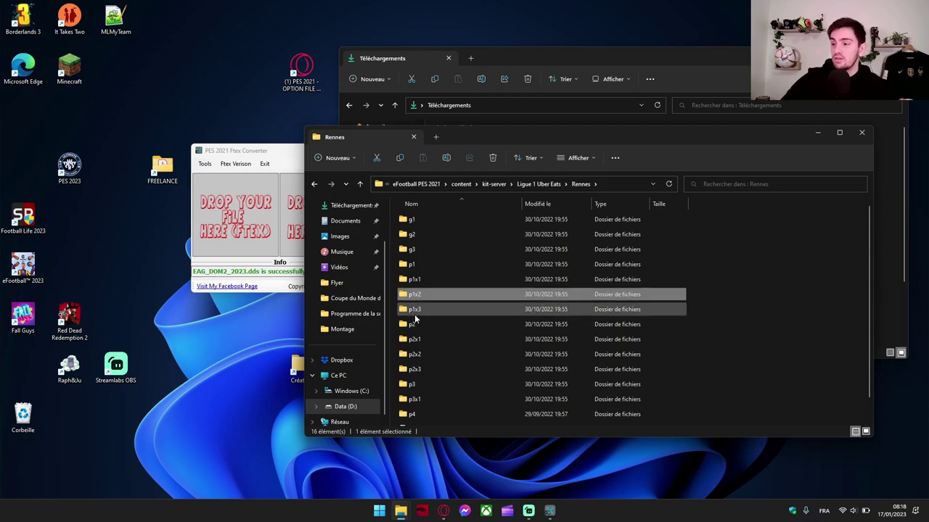
pyautogui.click(416, 312)
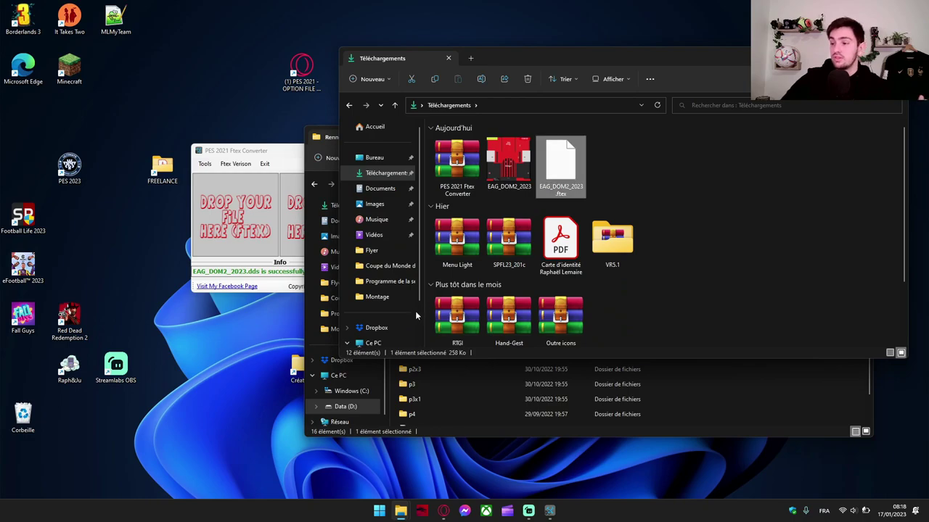
# Step: Return to the Guingamp folder under Ligue 2 BKT, move its window off the Téléchargements window, and open p1
pyautogui.click(657, 367)
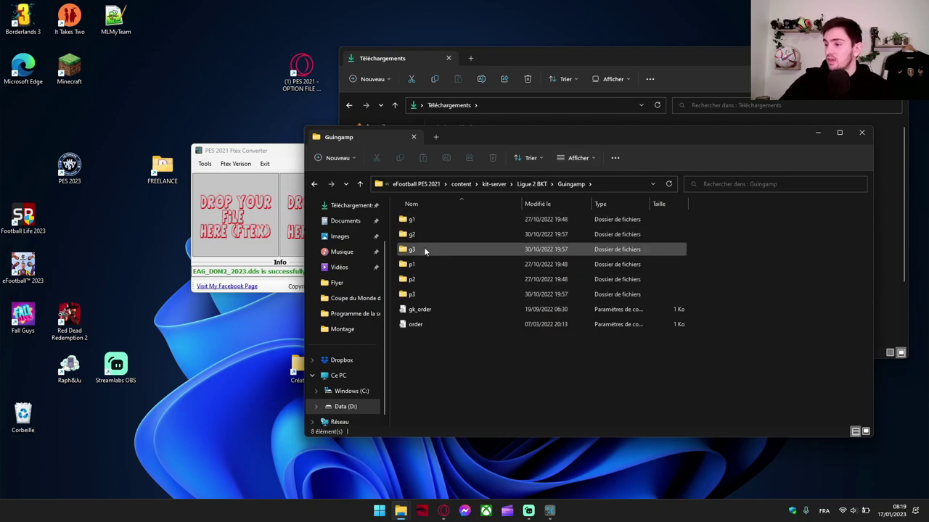
pyautogui.moveTo(505, 133); pyautogui.dragTo(299, 110)
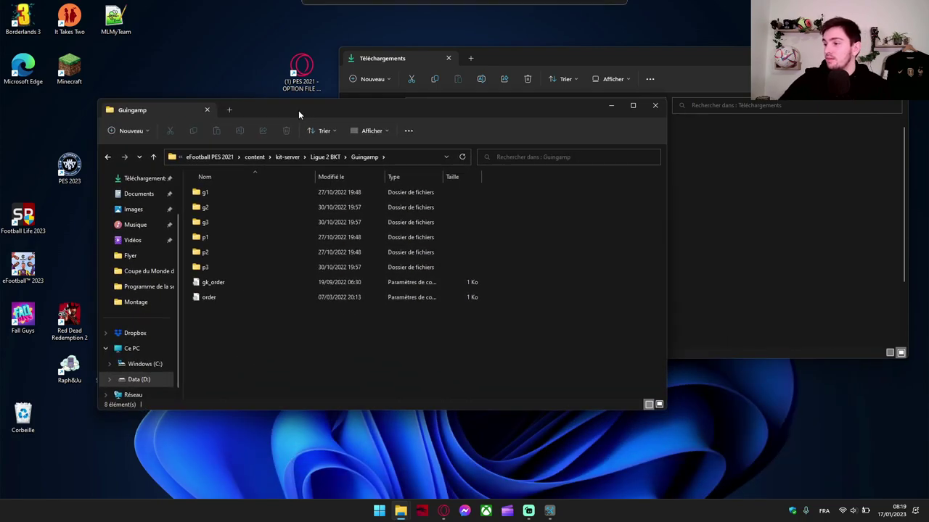
pyautogui.doubleClick(286, 235)
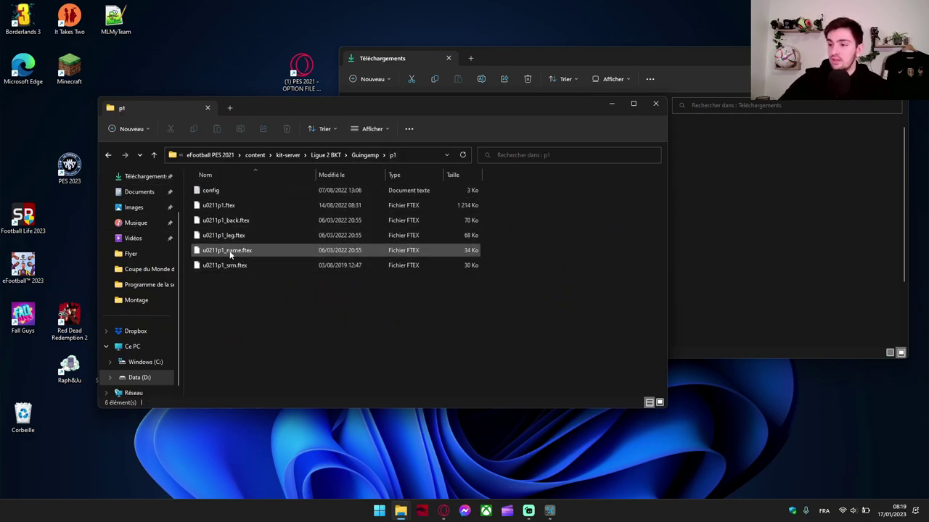
# Step: Compare the files in Guingamp's g1 folder with those in p1, ending in p1
pyautogui.hotkey('alt', 'Left')
pyautogui.hotkey('alt', 'Right')
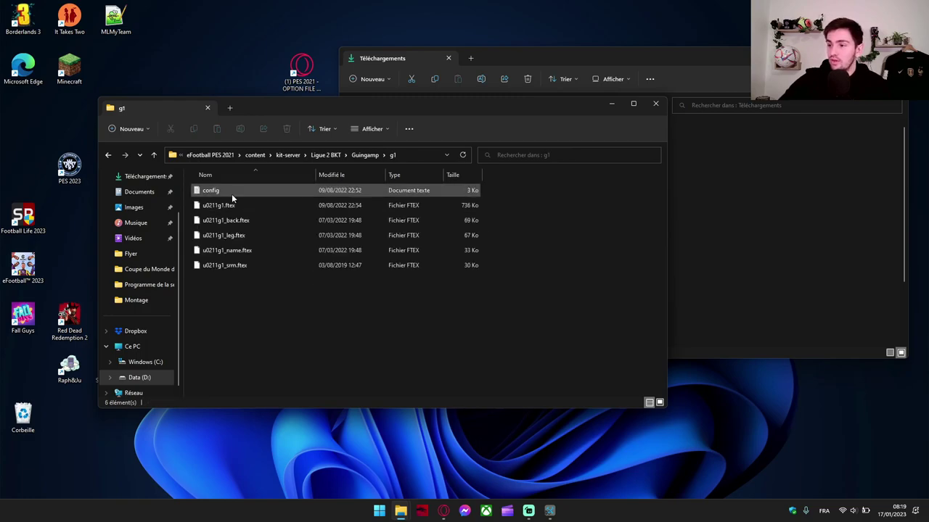
pyautogui.hotkey('alt', 'Left')
pyautogui.hotkey('alt', 'Right')
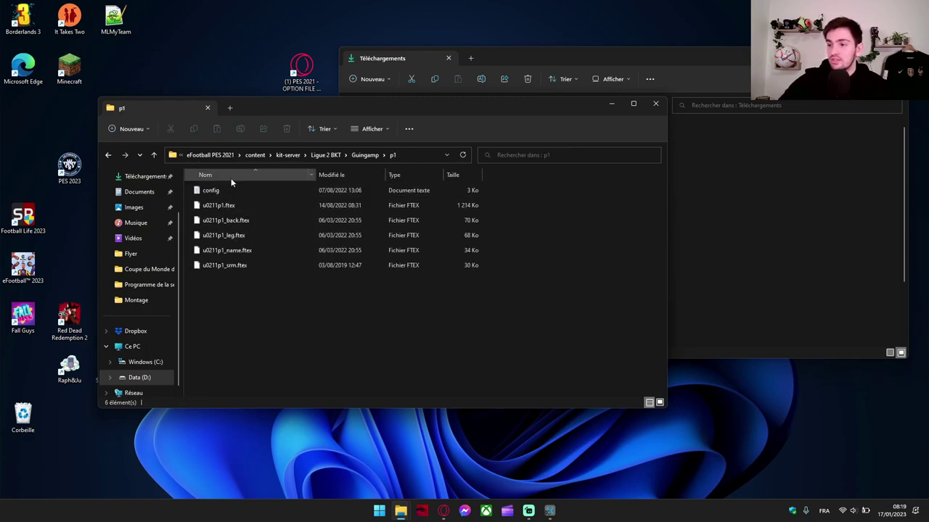
# Step: Examine the p1 kit's files: config, u0211p1.ftex, u0211p1_back.ftex and u0211p1_leg.ftex
pyautogui.click(220, 191)
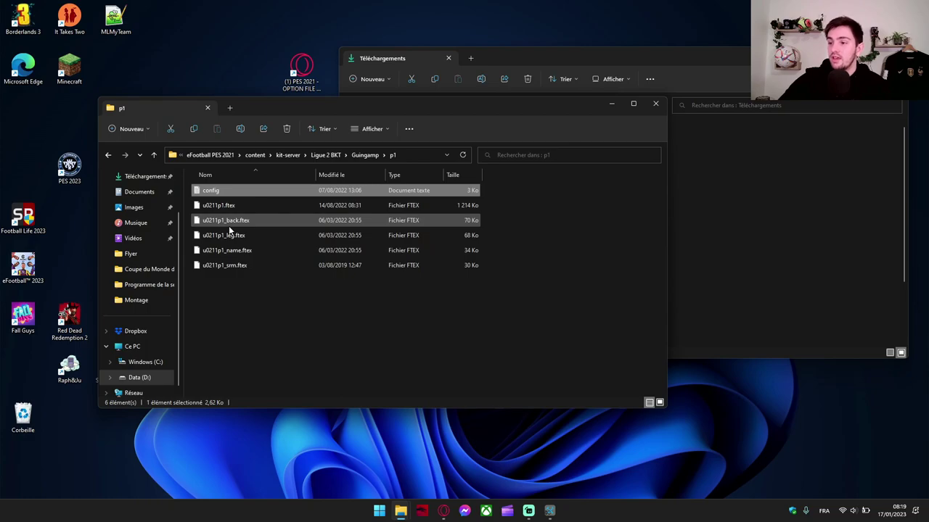
pyautogui.click(218, 208)
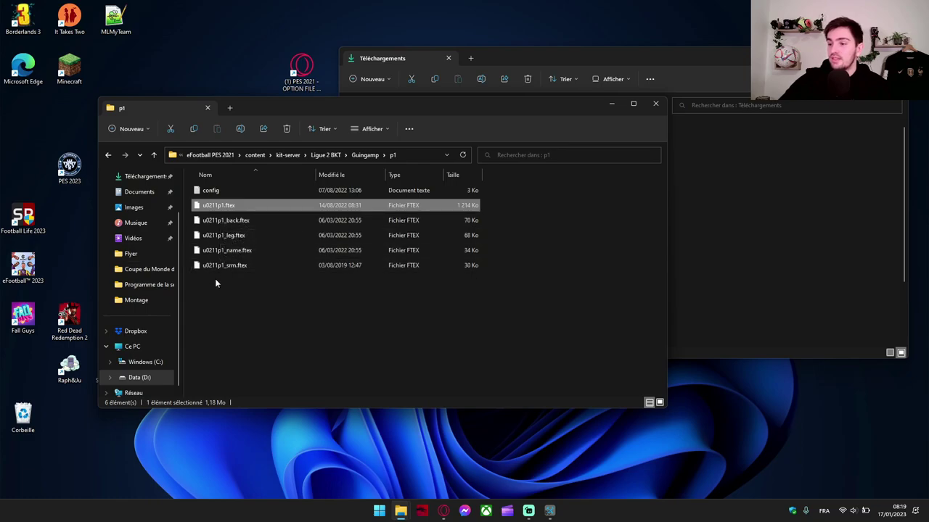
pyautogui.click(230, 220)
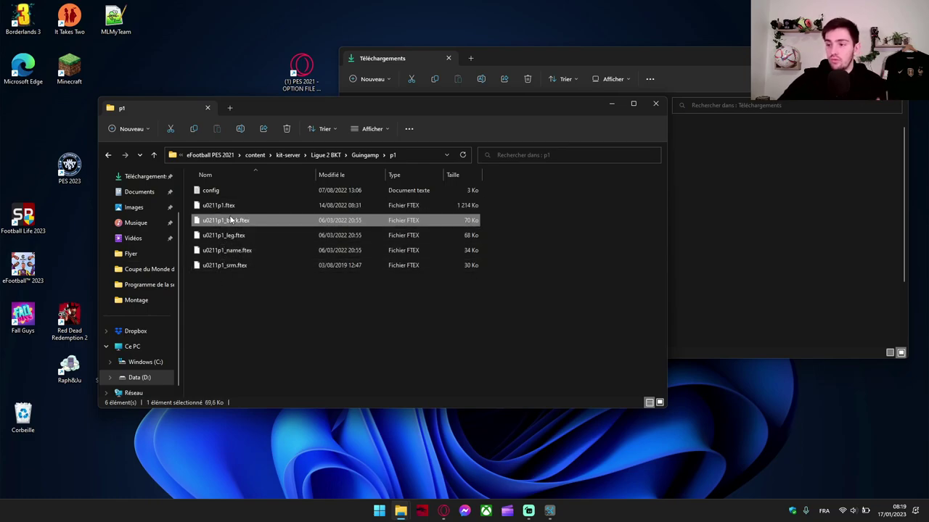
pyautogui.click(263, 206)
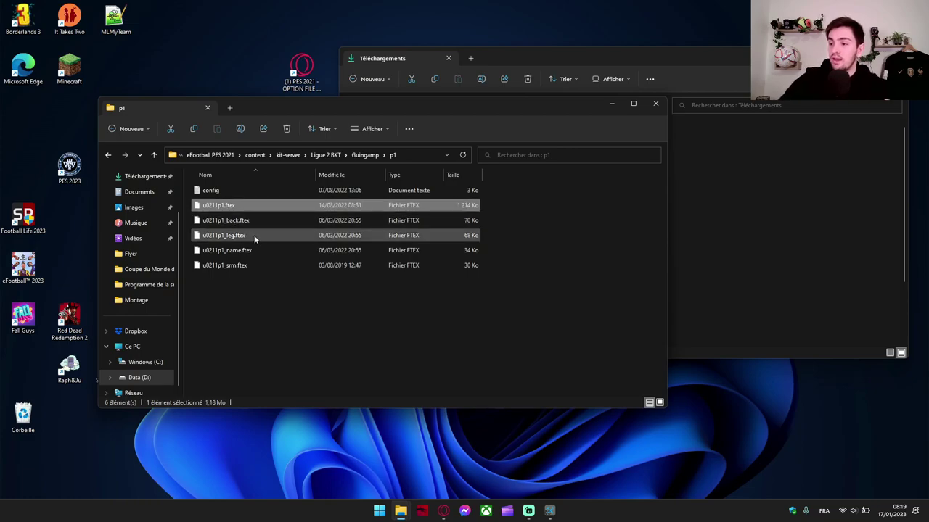
pyautogui.click(243, 221)
pyautogui.click(239, 235)
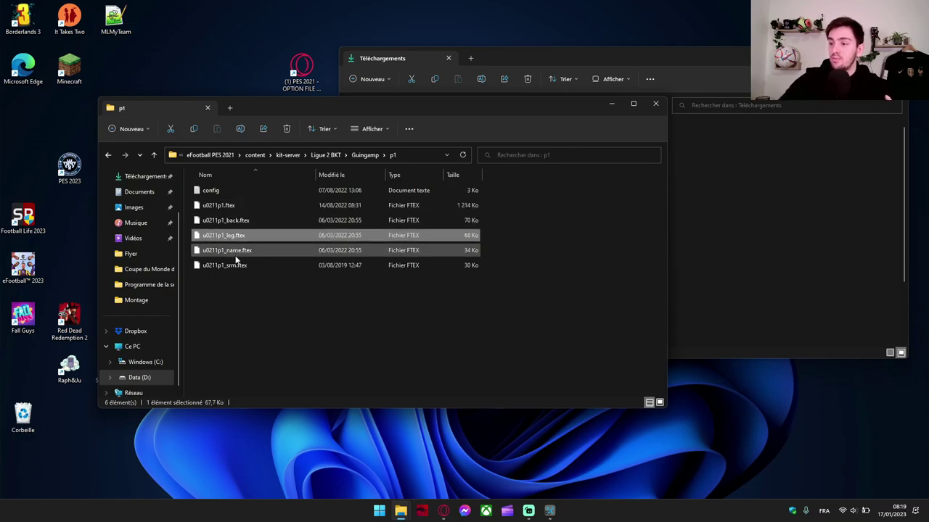
# Step: Examine the first kit's supporting textures in p1: the name, srm, back and leg FTEX files
pyautogui.click(239, 250)
pyautogui.click(236, 266)
pyautogui.click(236, 221)
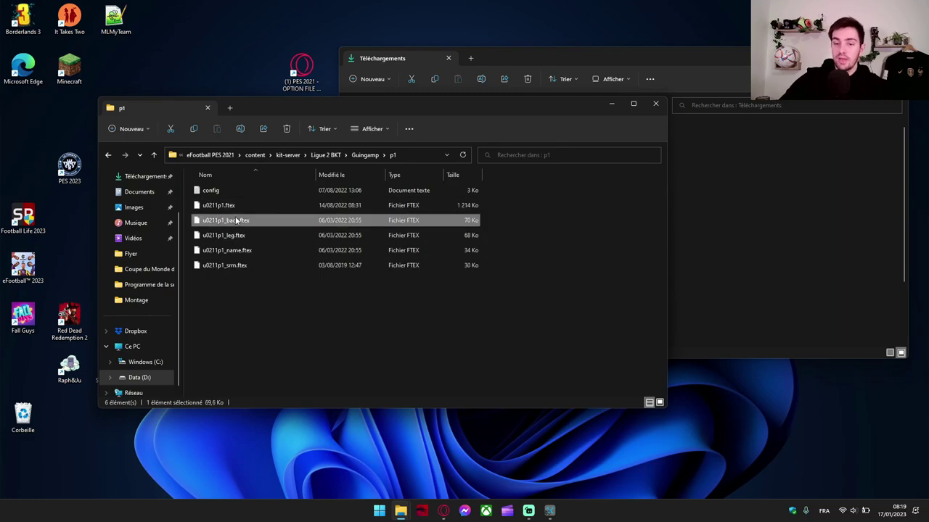
pyautogui.click(235, 236)
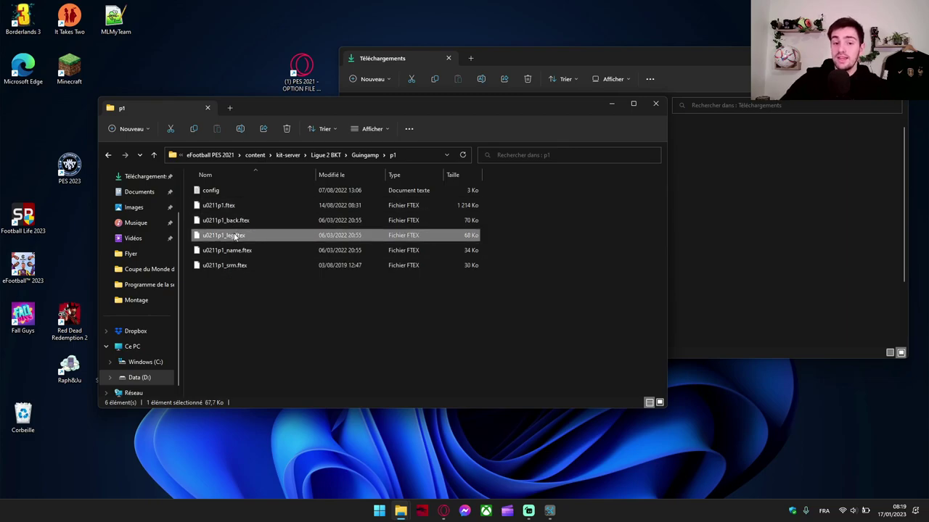
pyautogui.click(237, 253)
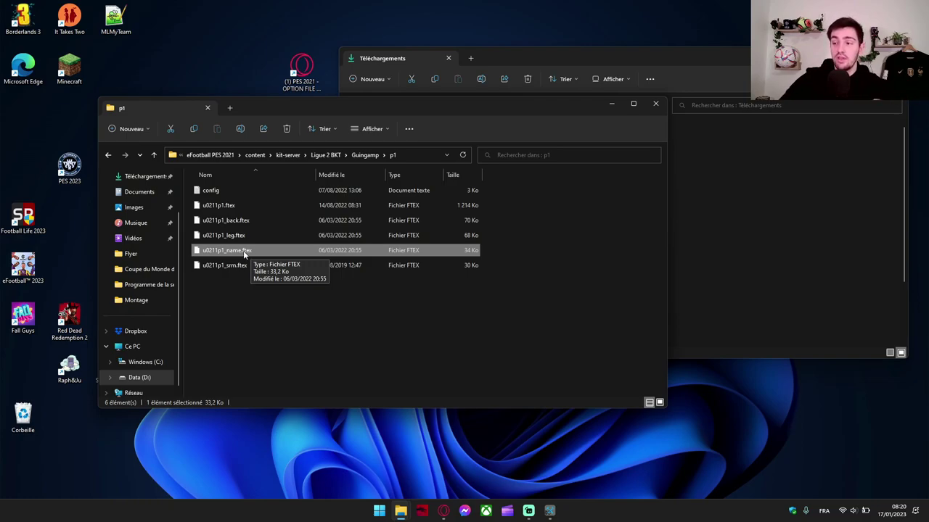
# Step: Examine the back, leg and name textures in Guingamp's p3 folder, then return to the Guingamp folder
pyautogui.press('BackSpace')
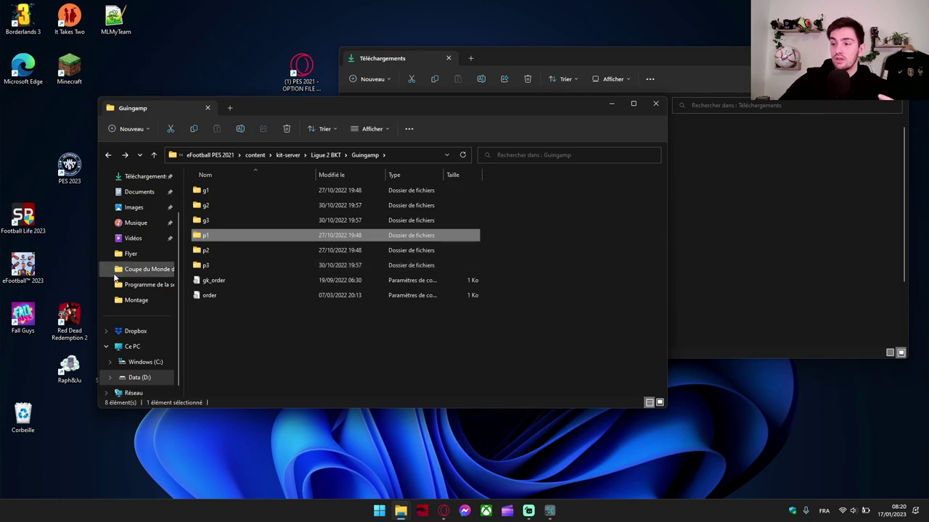
pyautogui.doubleClick(222, 267)
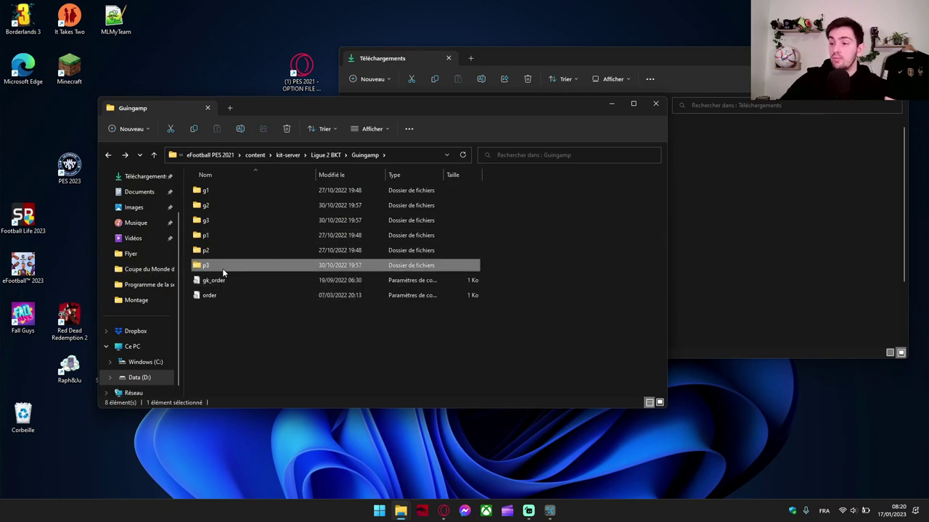
pyautogui.click(245, 222)
pyautogui.keyDown('ctrl'); pyautogui.click(241, 236); pyautogui.keyUp('ctrl')
pyautogui.keyDown('ctrl'); pyautogui.click(239, 251); pyautogui.keyUp('ctrl')
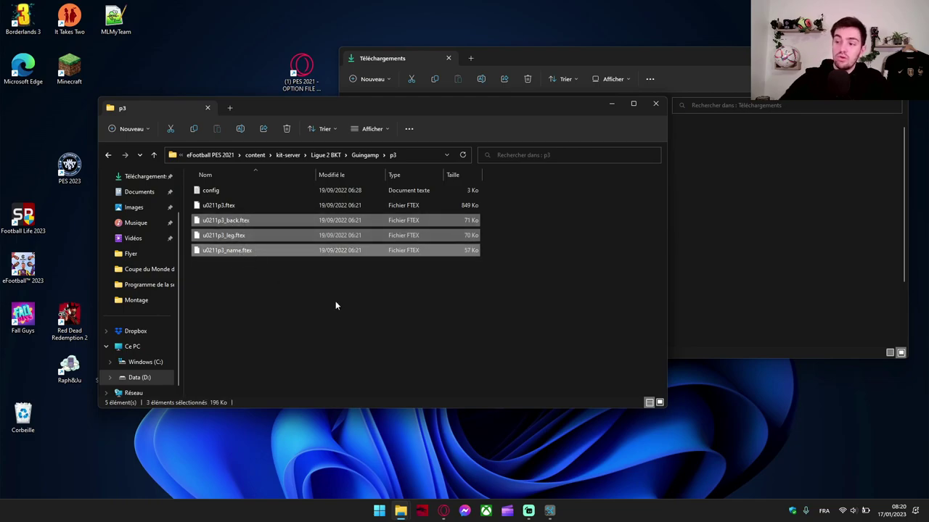
pyautogui.press('BackSpace')
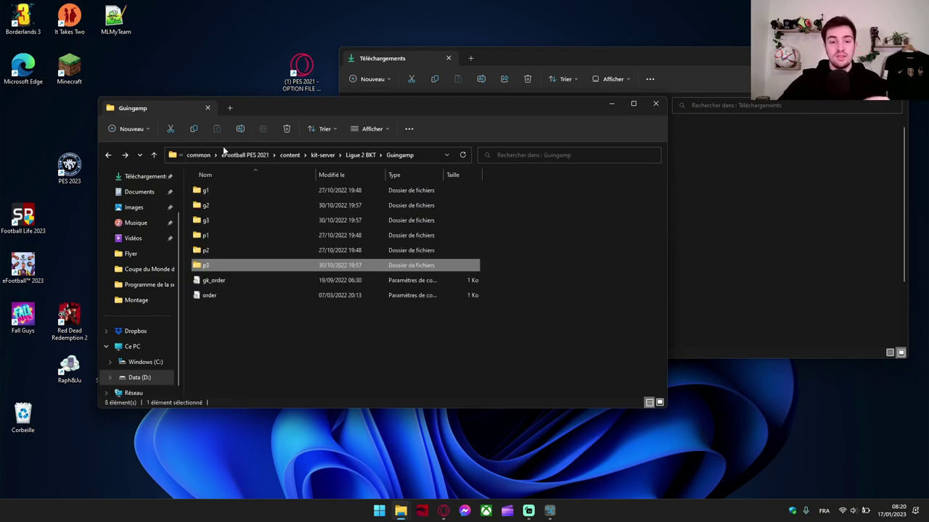
# Step: Copy EAG_DOM2_2023.ftex from Téléchargements into Guingamp's p1 folder
pyautogui.doubleClick(218, 235)
pyautogui.click(246, 204)
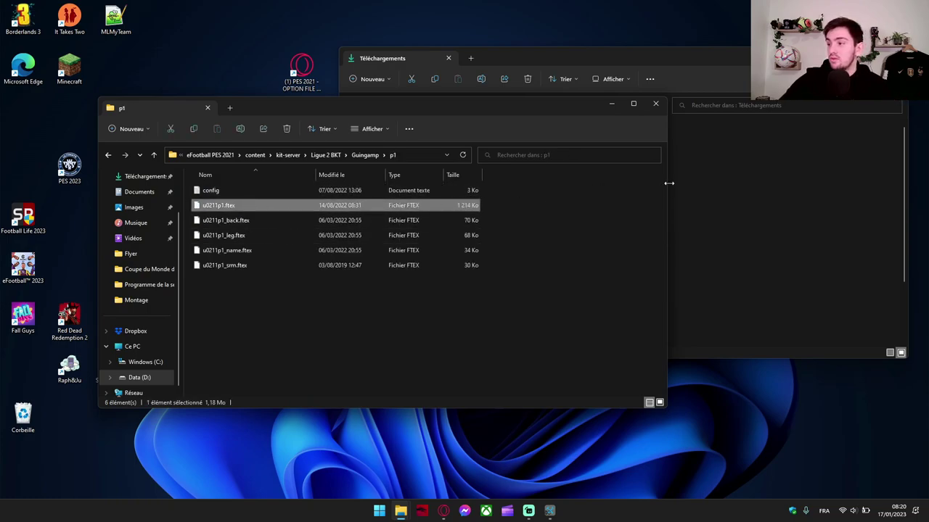
pyautogui.click(669, 183)
pyautogui.click(550, 172)
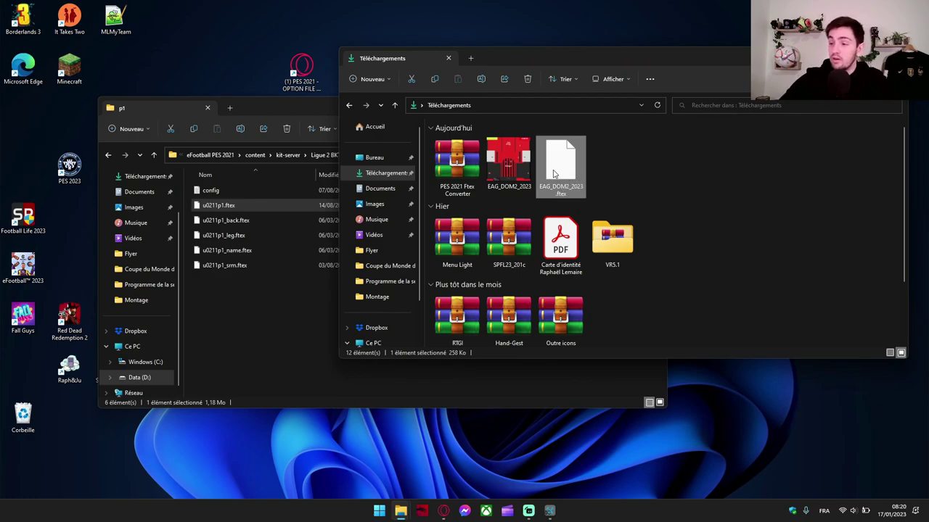
pyautogui.click(264, 324)
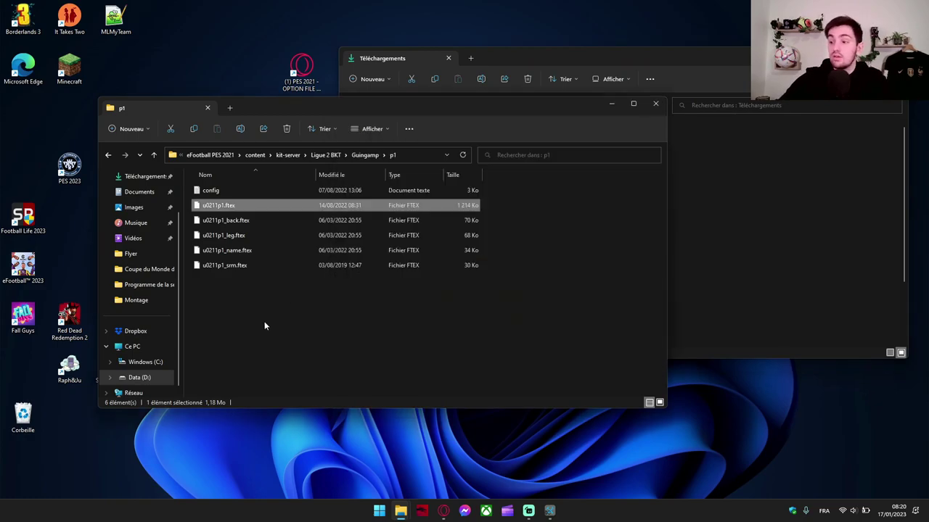
pyautogui.hotkey('ctrl', 'v')
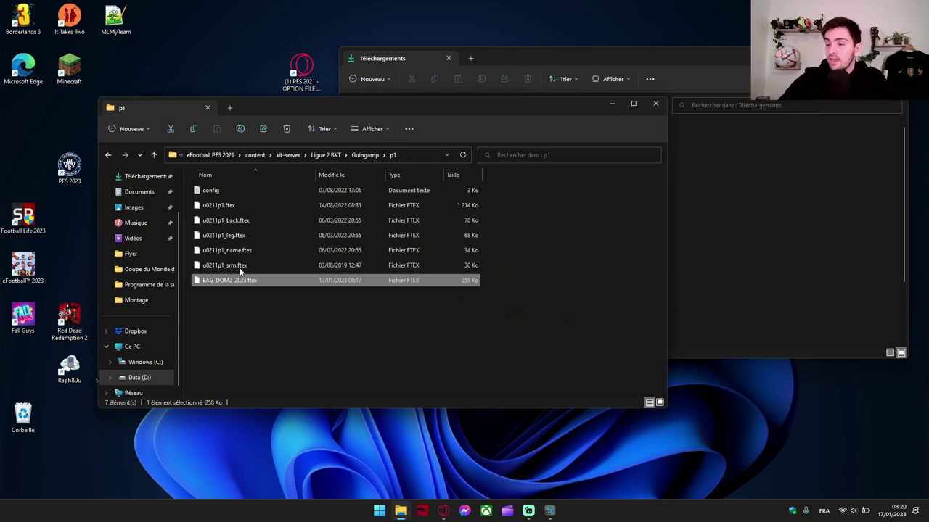
# Step: Back up the original u0211p1.ftex by copying it from p1 to the desktop
pyautogui.click(224, 207)
pyautogui.moveTo(226, 208); pyautogui.dragTo(223, 41)
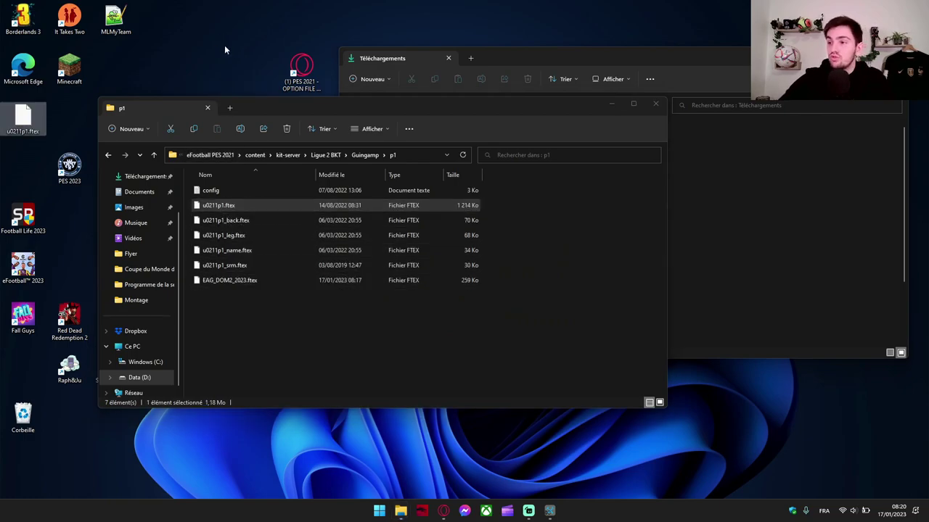
pyautogui.moveTo(251, 105); pyautogui.dragTo(270, 104)
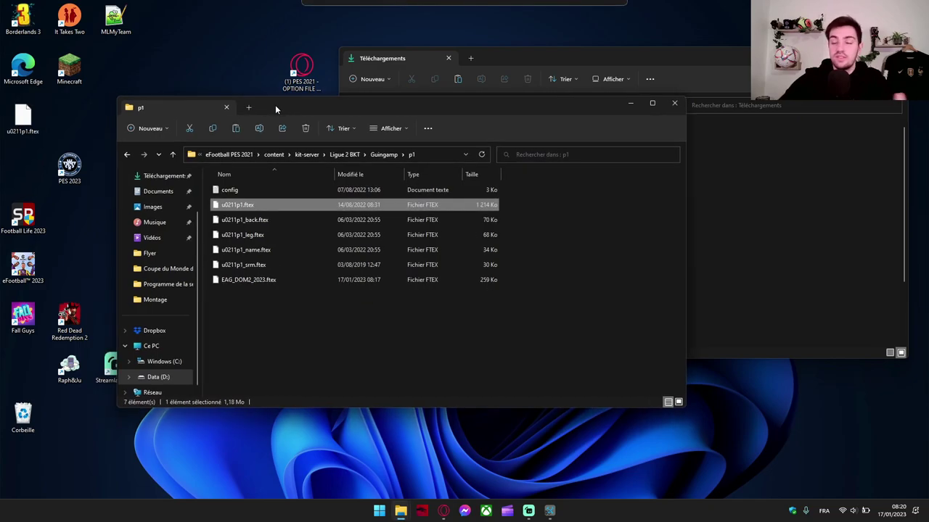
pyautogui.keyDown('ctrl'); pyautogui.click(242, 208); pyautogui.keyUp('ctrl')
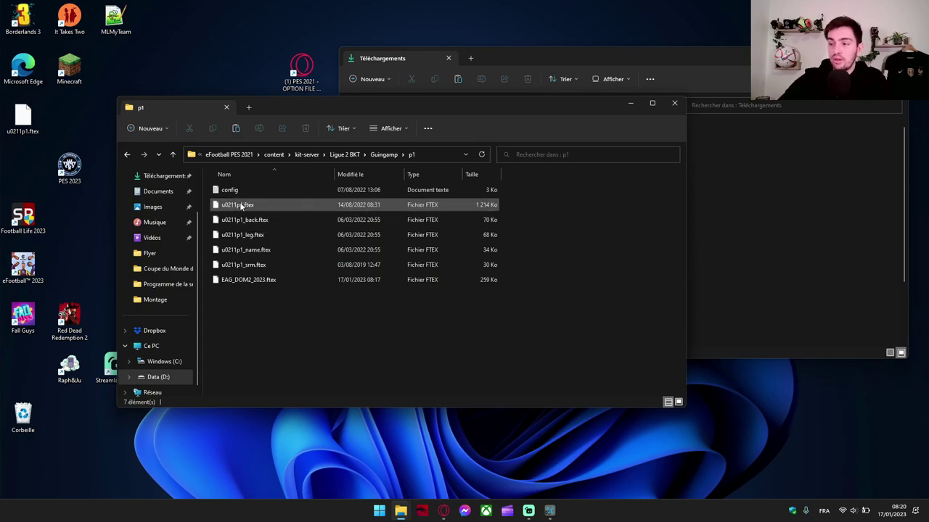
# Step: Copy the file name u0211p1 from the original kit texture and delete that file from p1
pyautogui.click(250, 207)
pyautogui.click(257, 129)
pyautogui.hotkey('ctrl', 'c')
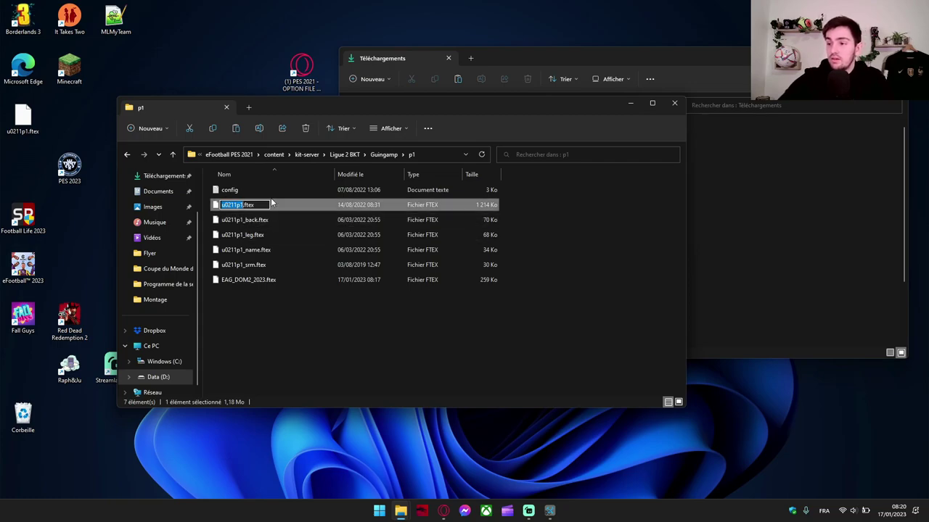
pyautogui.press('Escape')
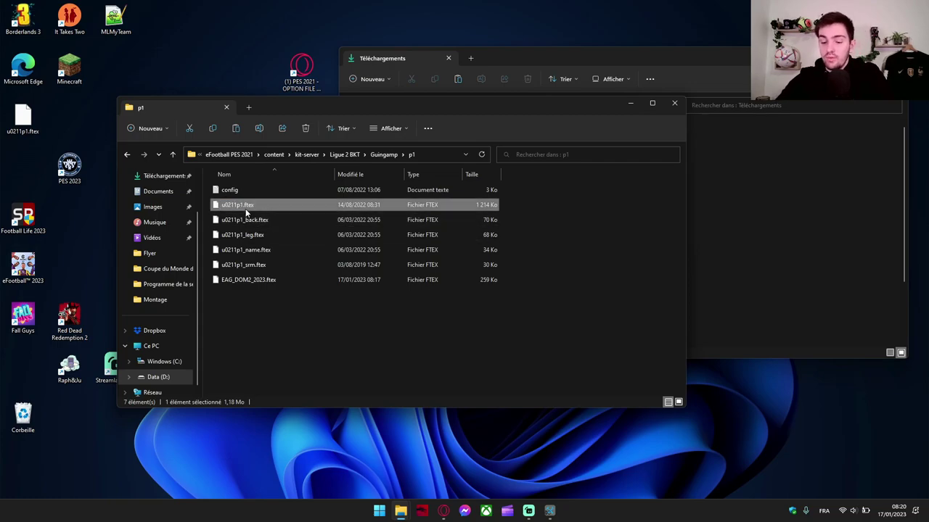
pyautogui.press('Delete')
# Step: Rename EAG_DOM2_2023.ftex in p1 as u0211p1.ftex using the copied name
pyautogui.click(248, 204)
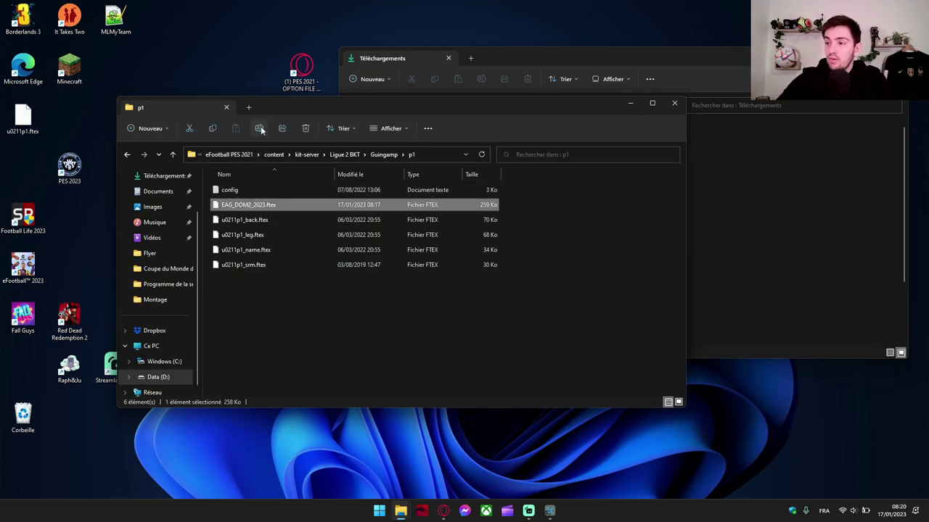
pyautogui.click(259, 129)
pyautogui.hotkey('ctrl', 'v')
pyautogui.press('Return')
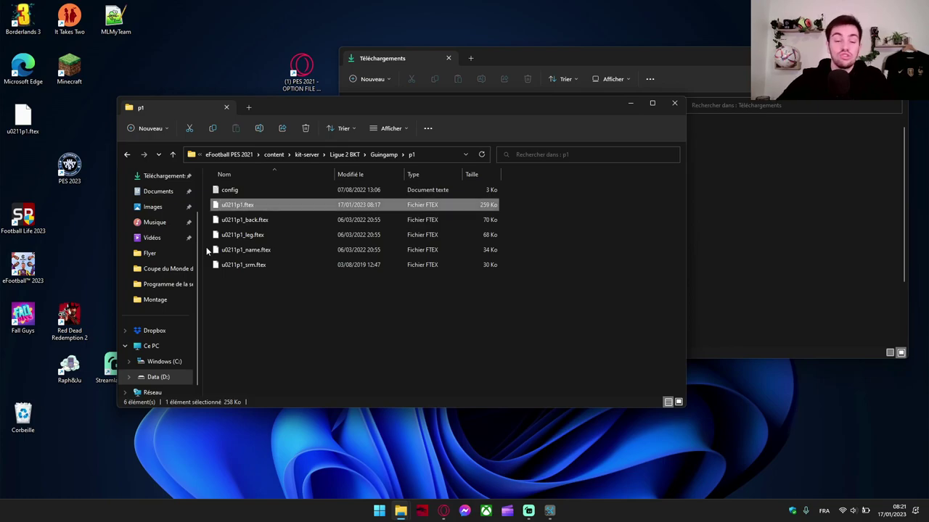
pyautogui.click(258, 206)
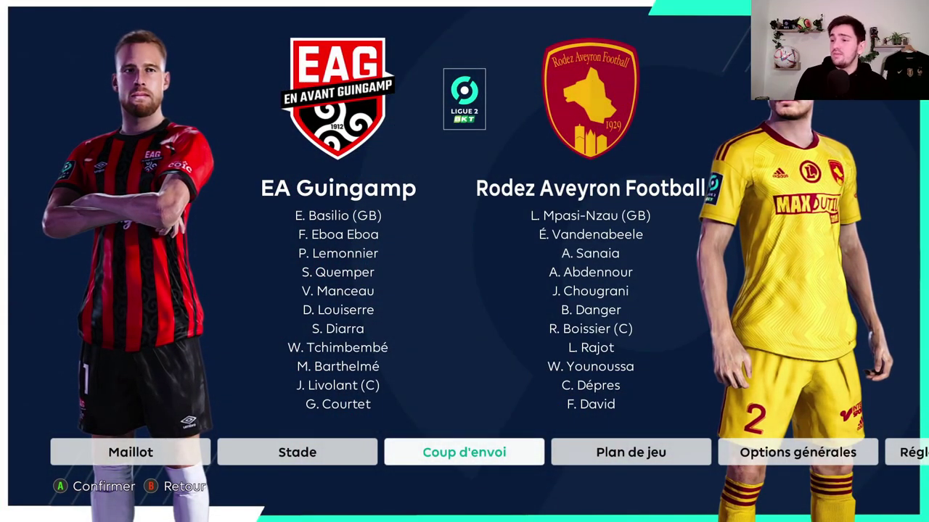
# Step: Switch to PES 2021, open the match's kit selection (Maillot), and cycle through EA Guingamp's three home-side kits back to the first
pyautogui.press('Left')
pyautogui.press('Left')
pyautogui.press('Right')
pyautogui.press('Left')
pyautogui.press('Return')
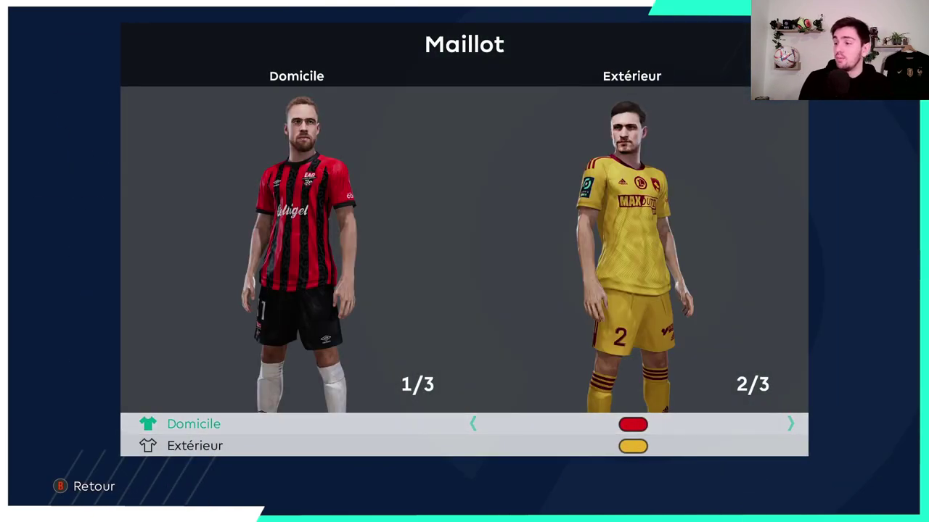
pyautogui.press('Right')
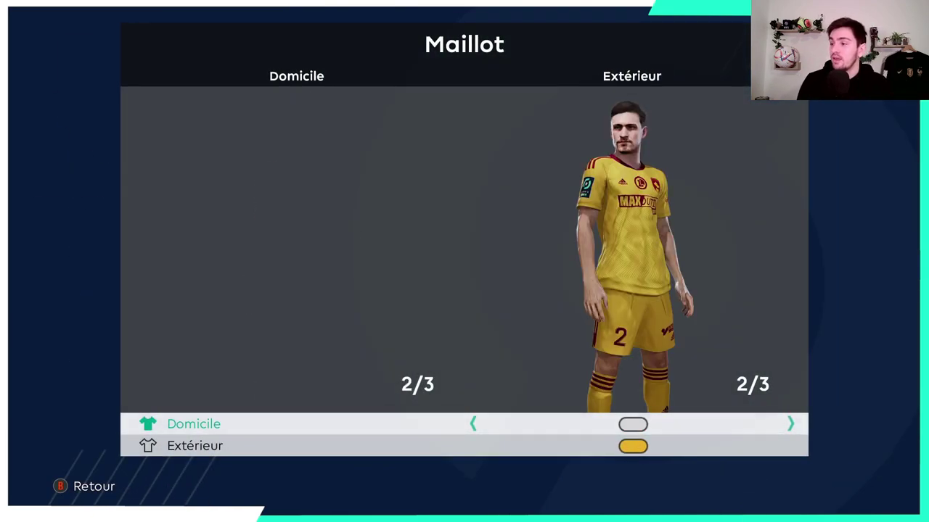
pyautogui.press('Right')
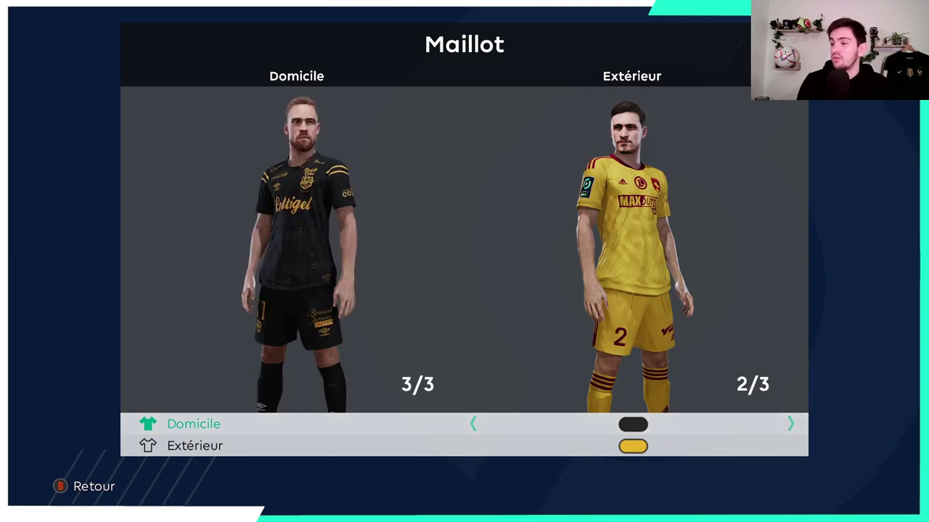
pyautogui.press('Right')
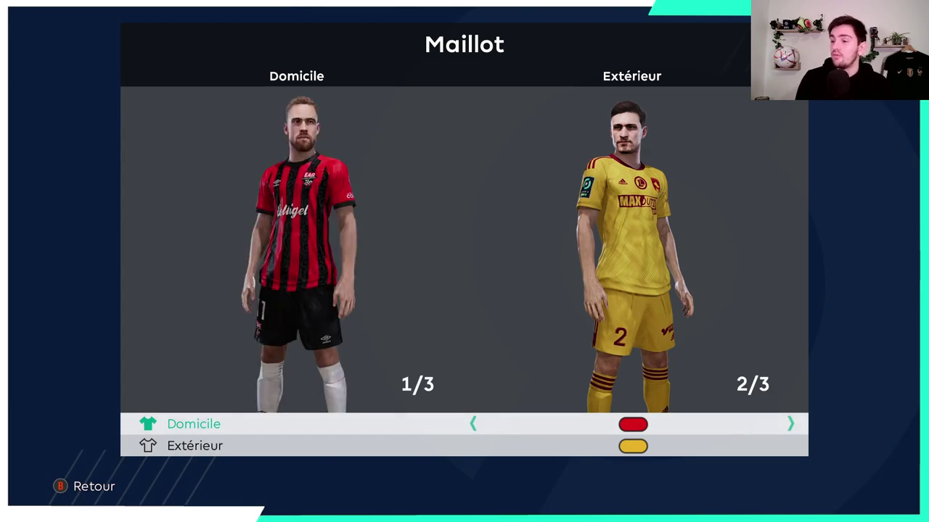